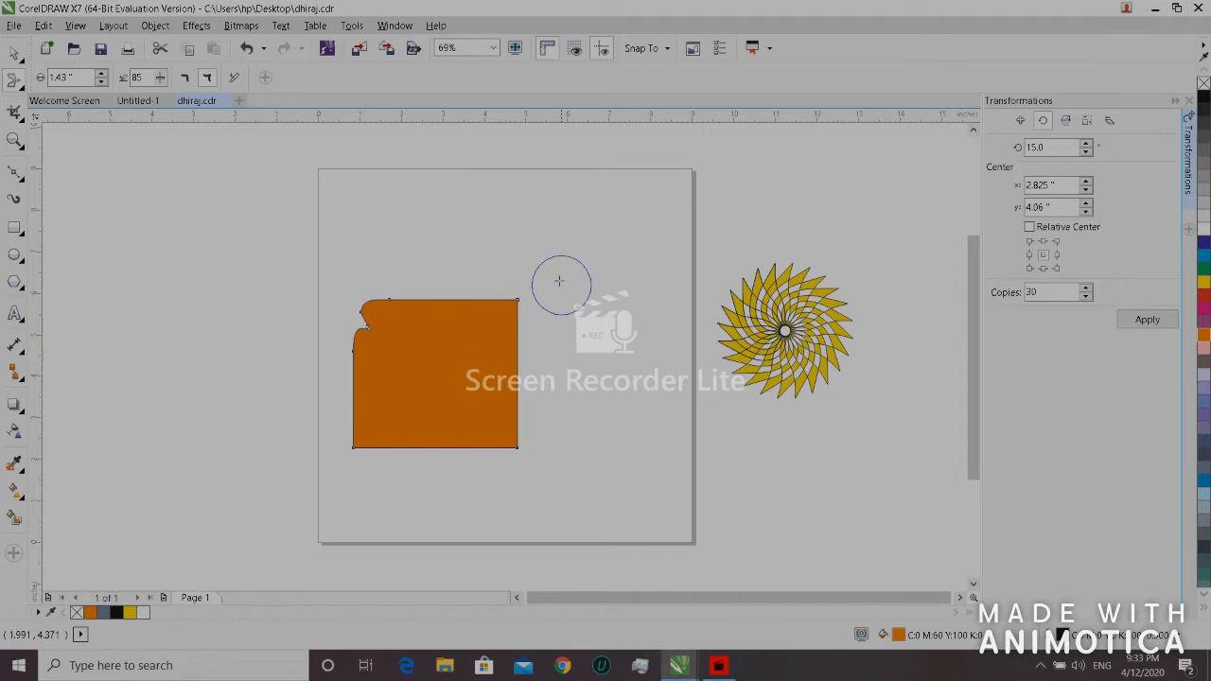
Step: Smear the orange rectangle's upper corners and top edge inward, cutting deep notches toward its center to form petal shapes
{"action": "left_click_drag", "start_coordinate": [516, 300], "coordinate": [463, 335]}
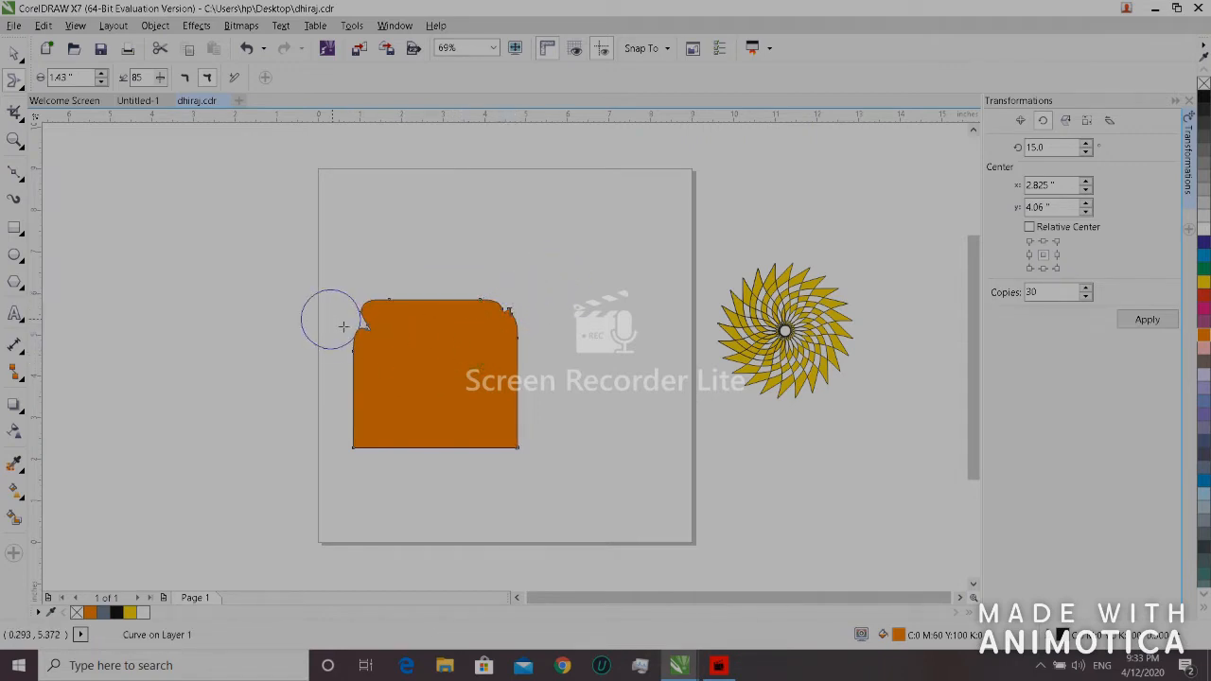
{"action": "left_click_drag", "start_coordinate": [365, 325], "coordinate": [413, 371]}
{"action": "left_click_drag", "start_coordinate": [422, 293], "coordinate": [397, 341]}
{"action": "mouse_move", "coordinate": [423, 293]}
{"action": "left_mouse_down"}
{"action": "mouse_move", "coordinate": [396, 368]}
{"action": "mouse_move", "coordinate": [391, 346]}
{"action": "mouse_move", "coordinate": [372, 338]}
{"action": "mouse_move", "coordinate": [441, 374]}
{"action": "mouse_move", "coordinate": [475, 337]}
{"action": "mouse_move", "coordinate": [406, 328]}
{"action": "mouse_move", "coordinate": [402, 378]}
{"action": "left_mouse_up"}
{"action": "mouse_move", "coordinate": [473, 284]}
{"action": "left_mouse_down"}
{"action": "mouse_move", "coordinate": [460, 339]}
{"action": "mouse_move", "coordinate": [427, 380]}
{"action": "mouse_move", "coordinate": [389, 381]}
{"action": "left_mouse_up"}
{"action": "left_click_drag", "start_coordinate": [477, 318], "coordinate": [389, 379]}
{"action": "left_click_drag", "start_coordinate": [457, 347], "coordinate": [384, 372]}
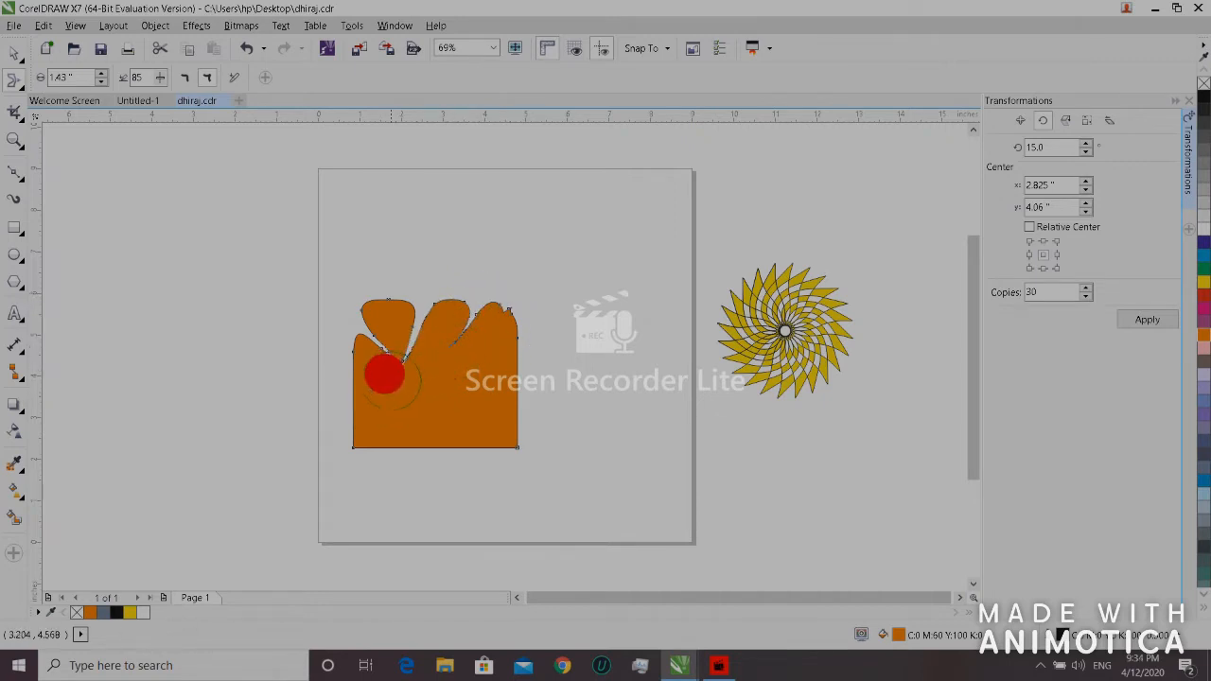
{"action": "left_click_drag", "start_coordinate": [456, 343], "coordinate": [387, 373]}
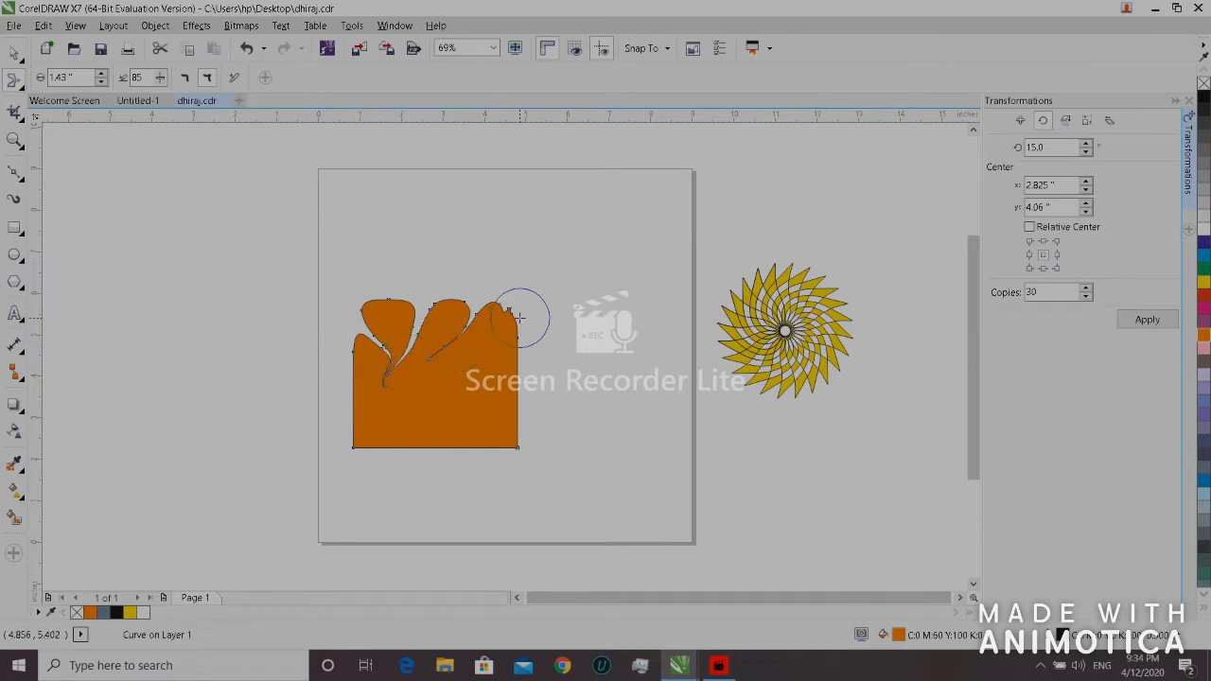
Step: Smear the right edge, bottom edge and lower-left corner of the orange shape inward to separate more petals
{"action": "left_click_drag", "start_coordinate": [515, 315], "coordinate": [423, 386]}
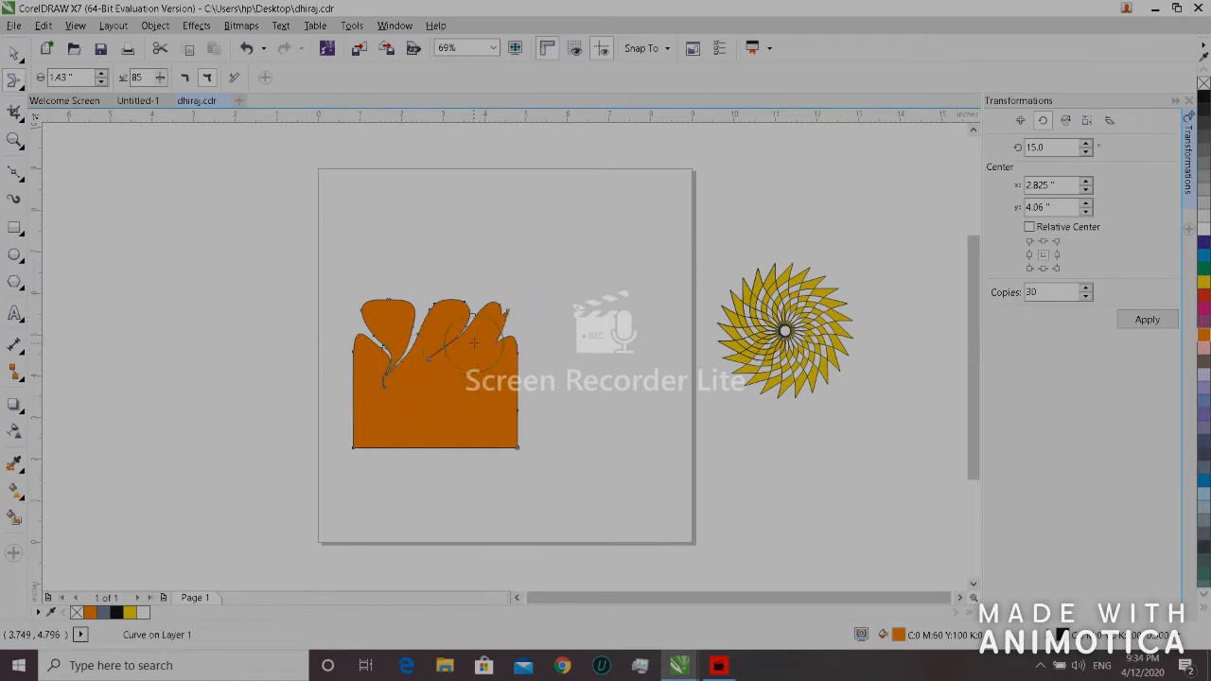
{"action": "left_click_drag", "start_coordinate": [493, 343], "coordinate": [387, 378]}
{"action": "mouse_move", "coordinate": [504, 307]}
{"action": "left_mouse_down"}
{"action": "mouse_move", "coordinate": [477, 351]}
{"action": "mouse_move", "coordinate": [521, 381]}
{"action": "mouse_move", "coordinate": [454, 407]}
{"action": "mouse_move", "coordinate": [412, 399]}
{"action": "left_mouse_up"}
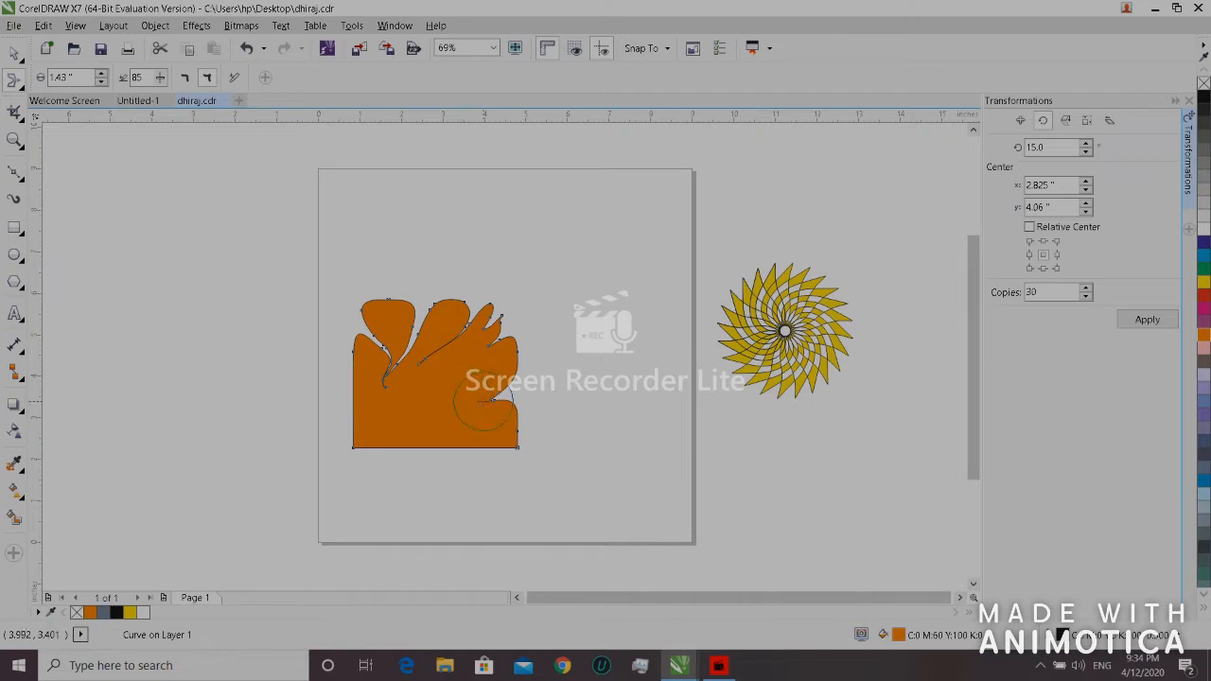
{"action": "left_click_drag", "start_coordinate": [497, 399], "coordinate": [402, 363]}
{"action": "mouse_move", "coordinate": [437, 434]}
{"action": "left_mouse_down"}
{"action": "mouse_move", "coordinate": [432, 443]}
{"action": "mouse_move", "coordinate": [400, 408]}
{"action": "mouse_move", "coordinate": [388, 376]}
{"action": "left_mouse_up"}
{"action": "mouse_move", "coordinate": [424, 437]}
{"action": "left_mouse_down"}
{"action": "mouse_move", "coordinate": [397, 405]}
{"action": "mouse_move", "coordinate": [398, 417]}
{"action": "mouse_move", "coordinate": [405, 372]}
{"action": "mouse_move", "coordinate": [372, 351]}
{"action": "mouse_move", "coordinate": [397, 392]}
{"action": "left_mouse_up"}
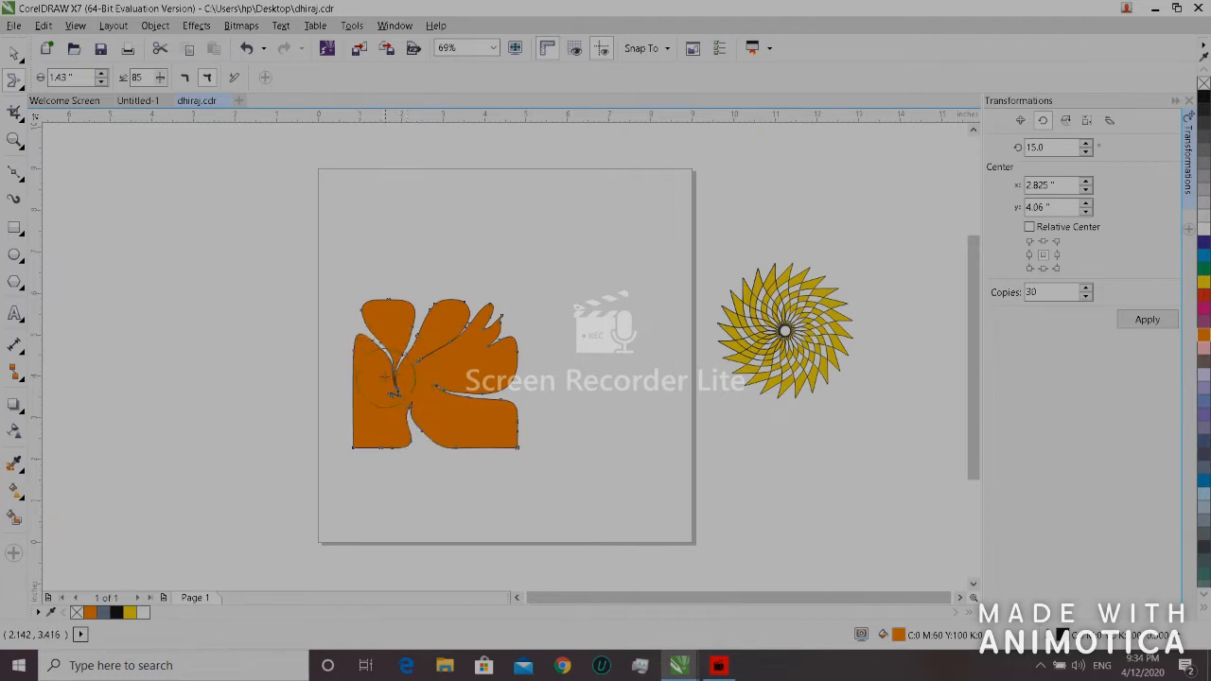
{"action": "left_click", "coordinate": [396, 384]}
{"action": "mouse_move", "coordinate": [358, 456]}
{"action": "left_mouse_down"}
{"action": "mouse_move", "coordinate": [341, 441]}
{"action": "mouse_move", "coordinate": [384, 416]}
{"action": "left_mouse_up"}
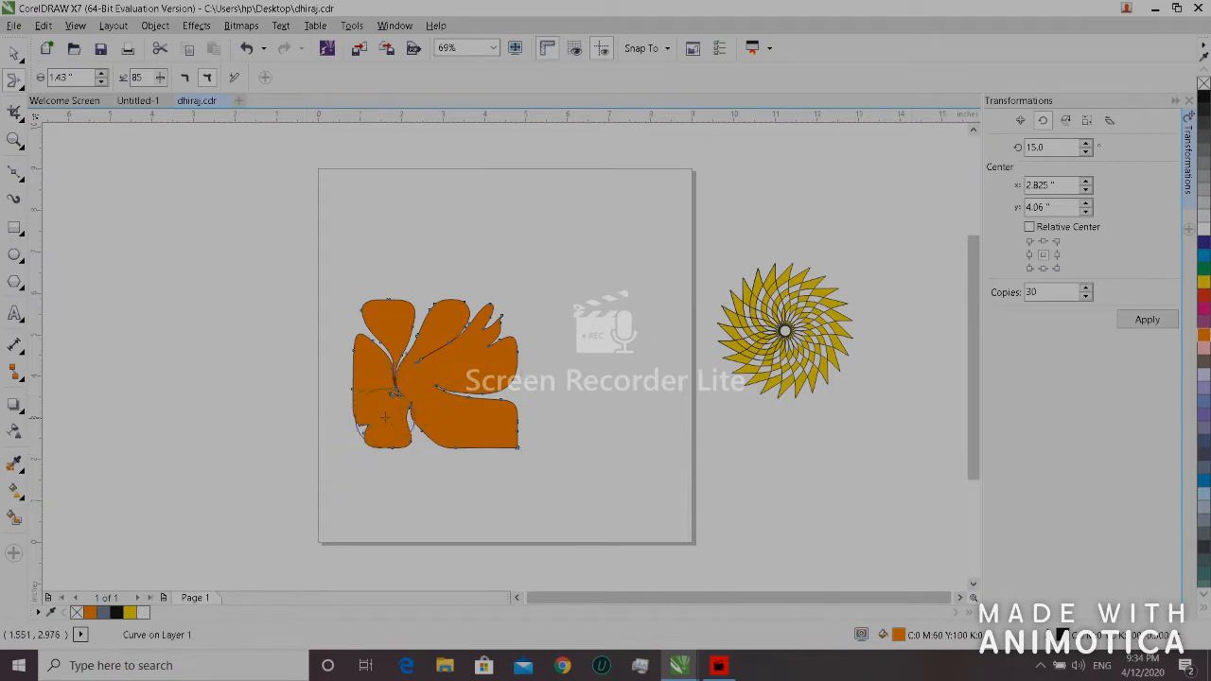
Step: Smear the left and upper-left petals of the orange shape outward into pointed leaf tips
{"action": "left_click_drag", "start_coordinate": [503, 354], "coordinate": [482, 364]}
{"action": "mouse_move", "coordinate": [339, 404]}
{"action": "left_mouse_down"}
{"action": "mouse_move", "coordinate": [346, 388]}
{"action": "mouse_move", "coordinate": [313, 384]}
{"action": "mouse_move", "coordinate": [284, 402]}
{"action": "left_mouse_up"}
{"action": "left_click_drag", "start_coordinate": [370, 359], "coordinate": [326, 348]}
{"action": "left_click_drag", "start_coordinate": [394, 271], "coordinate": [412, 252]}
{"action": "left_click_drag", "start_coordinate": [405, 308], "coordinate": [470, 287]}
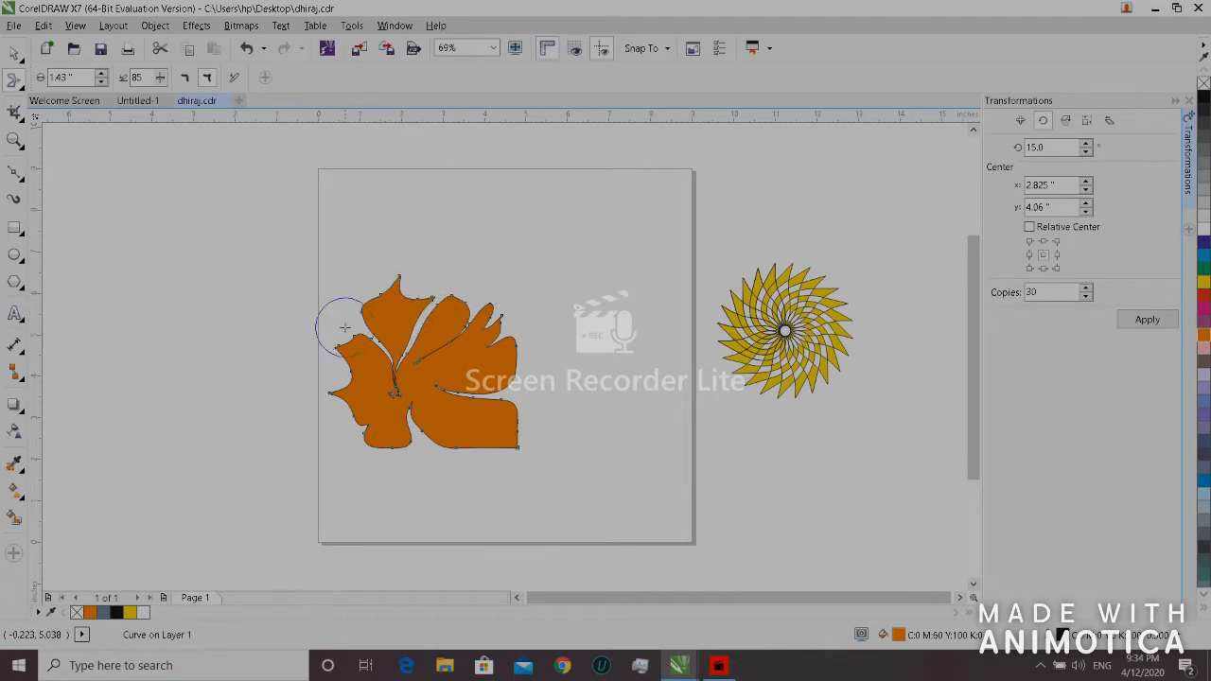
{"action": "left_click_drag", "start_coordinate": [344, 328], "coordinate": [363, 269]}
Step: Smear the upper-right, right and bottom lobes of the orange shape outward into leaf-like points
{"action": "left_click_drag", "start_coordinate": [456, 276], "coordinate": [520, 248]}
{"action": "mouse_move", "coordinate": [492, 367]}
{"action": "left_mouse_down"}
{"action": "mouse_move", "coordinate": [530, 337]}
{"action": "mouse_move", "coordinate": [509, 364]}
{"action": "mouse_move", "coordinate": [550, 383]}
{"action": "left_mouse_up"}
{"action": "left_click_drag", "start_coordinate": [514, 422], "coordinate": [558, 428]}
{"action": "mouse_move", "coordinate": [429, 429]}
{"action": "left_mouse_down"}
{"action": "mouse_move", "coordinate": [446, 454]}
{"action": "mouse_move", "coordinate": [450, 501]}
{"action": "mouse_move", "coordinate": [437, 492]}
{"action": "left_mouse_up"}
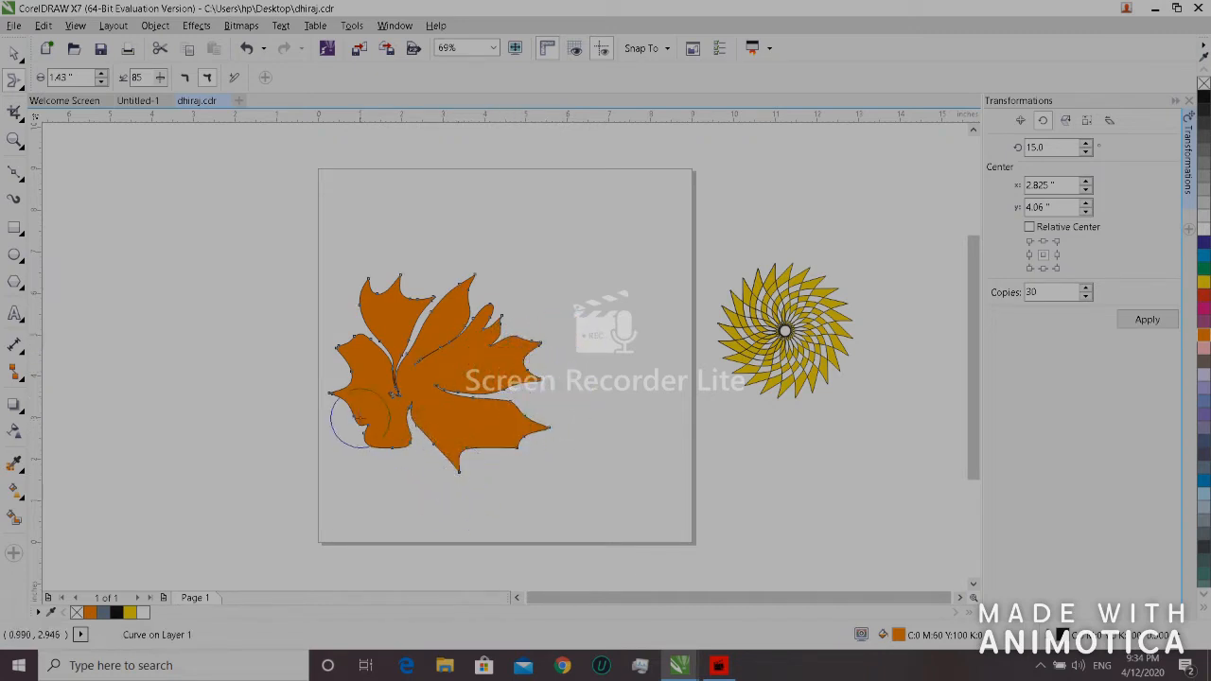
{"action": "mouse_move", "coordinate": [386, 432]}
{"action": "left_mouse_down"}
{"action": "mouse_move", "coordinate": [406, 486]}
{"action": "mouse_move", "coordinate": [402, 475]}
{"action": "left_mouse_up"}
{"action": "left_click_drag", "start_coordinate": [345, 416], "coordinate": [346, 440]}
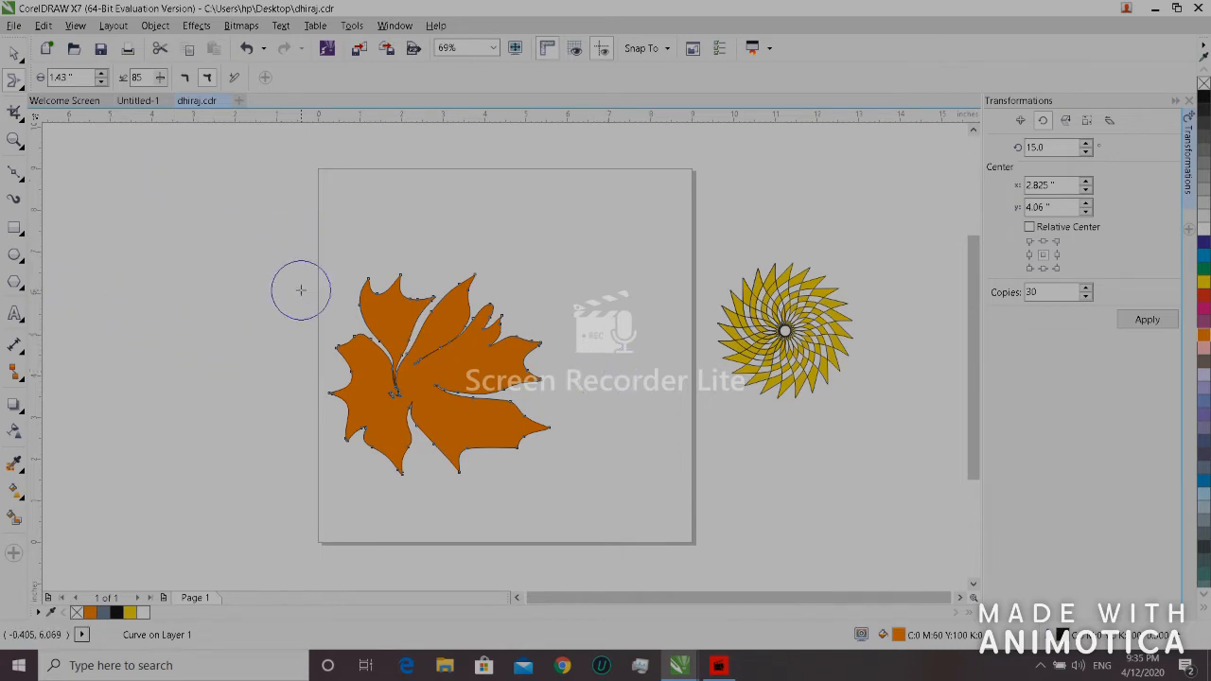
Step: Undo all the smear strokes until the orange shape is a plain rectangle again
{"action": "key", "text": "ctrl+z"}
{"action": "key", "text": "ctrl+z"}
{"action": "key", "text": "ctrl+z"}
{"action": "key", "text": "ctrl+z"}
{"action": "key", "text": "ctrl+z"}
{"action": "key", "text": "ctrl+z"}
{"action": "key", "text": "ctrl+z"}
{"action": "key", "text": "ctrl+z"}
{"action": "key", "text": "ctrl+z"}
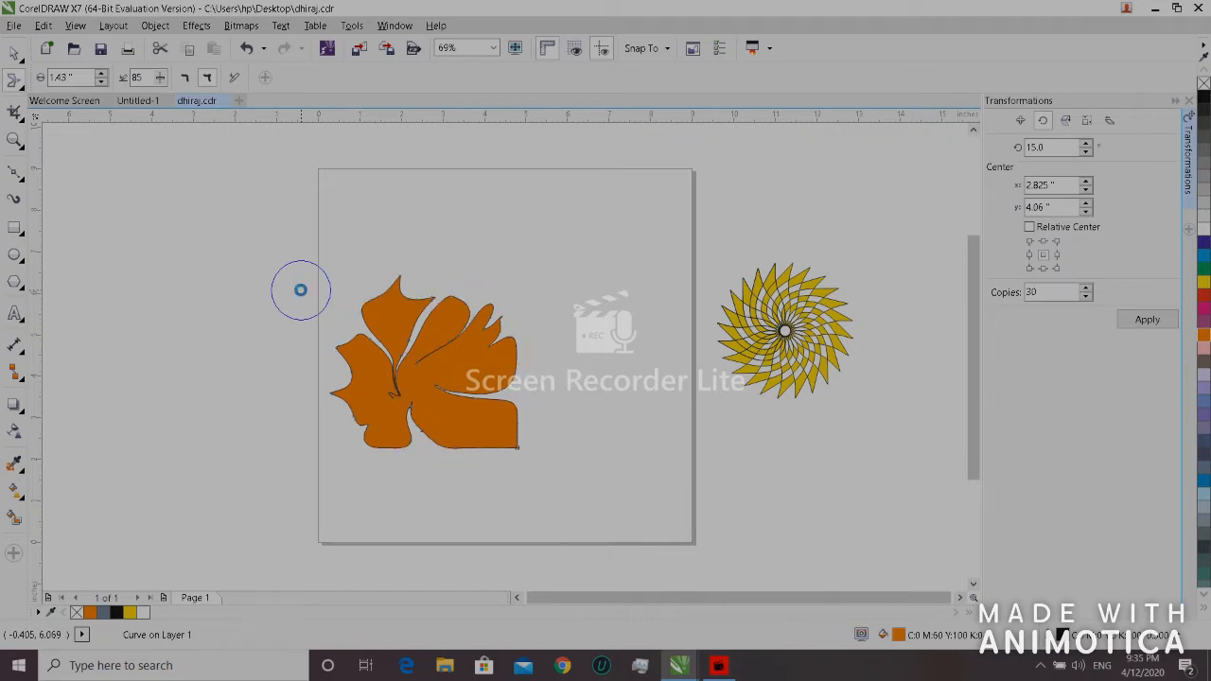
{"action": "key", "text": "ctrl+z"}
{"action": "key", "text": "ctrl+z"}
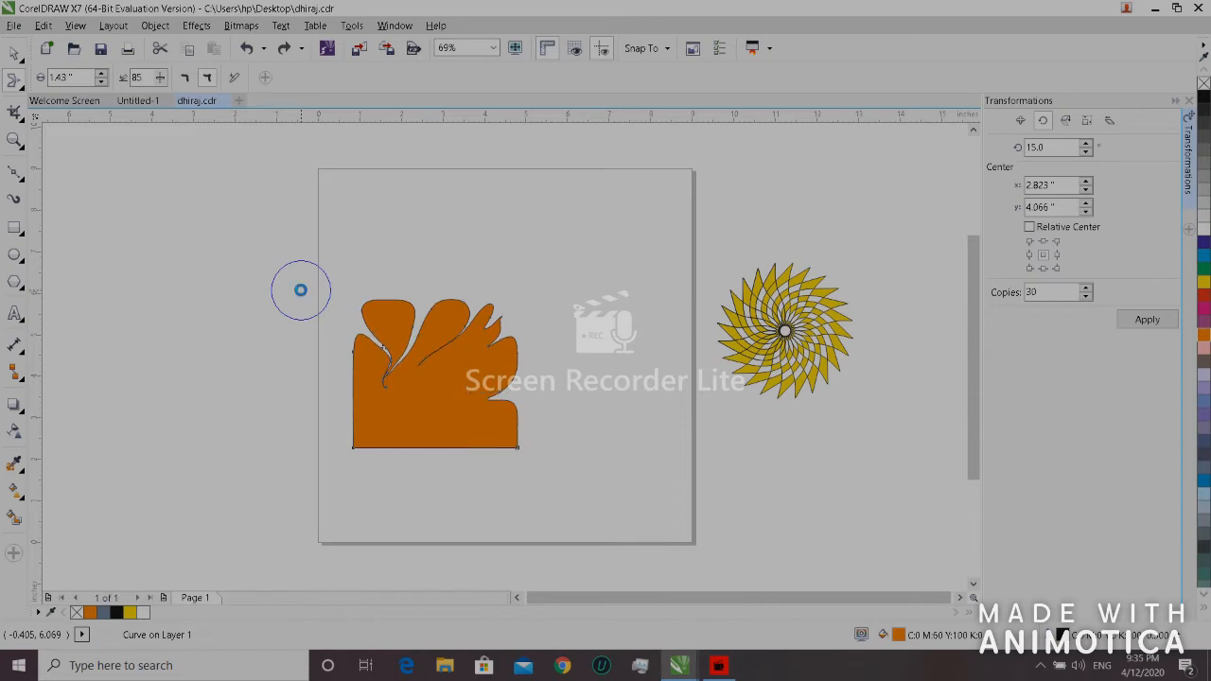
{"action": "key", "text": "ctrl+z"}
{"action": "key", "text": "ctrl+z"}
{"action": "key", "text": "ctrl+z"}
{"action": "key", "text": "ctrl+z"}
{"action": "key", "text": "ctrl+z"}
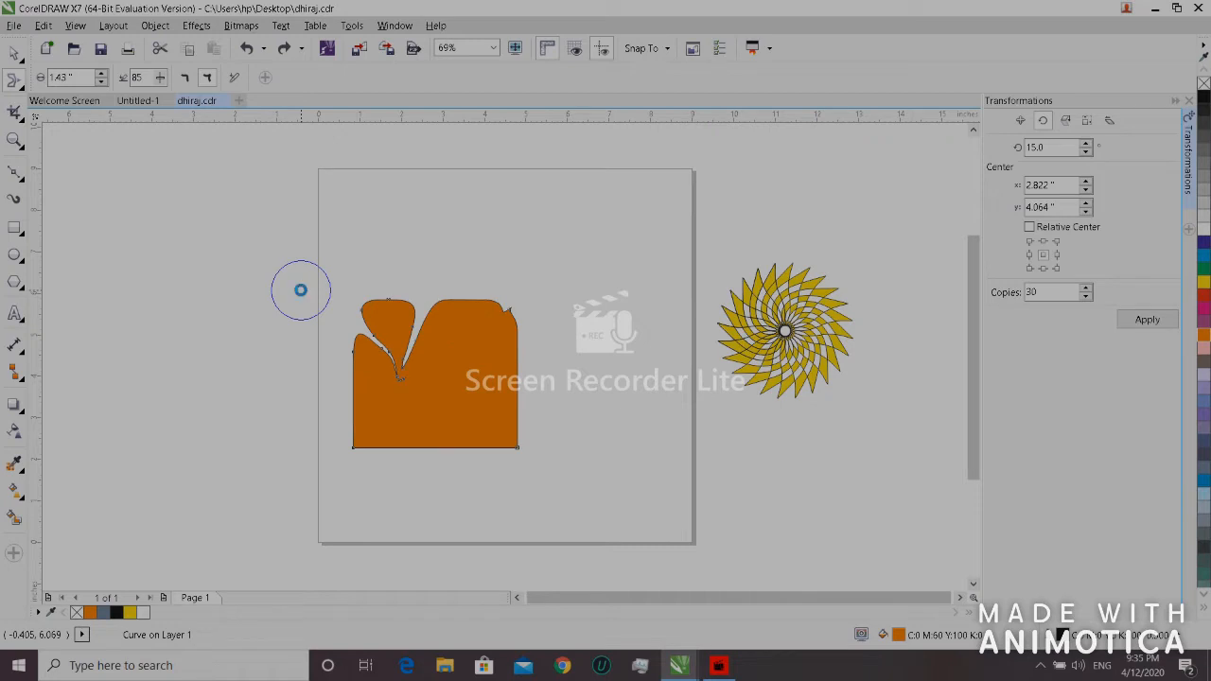
{"action": "key", "text": "ctrl+z"}
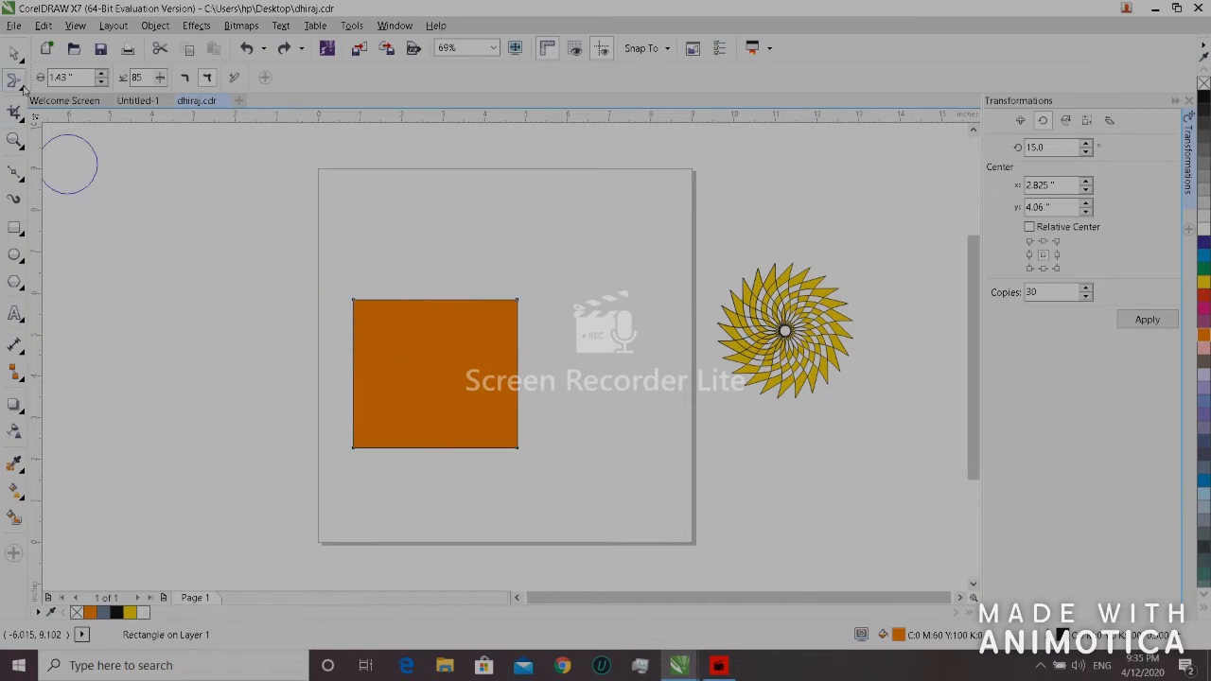
Step: Apply the Twirl tool at three spots along the orange rectangle's top edge to make a row of spirals
{"action": "left_click", "coordinate": [21, 91]}
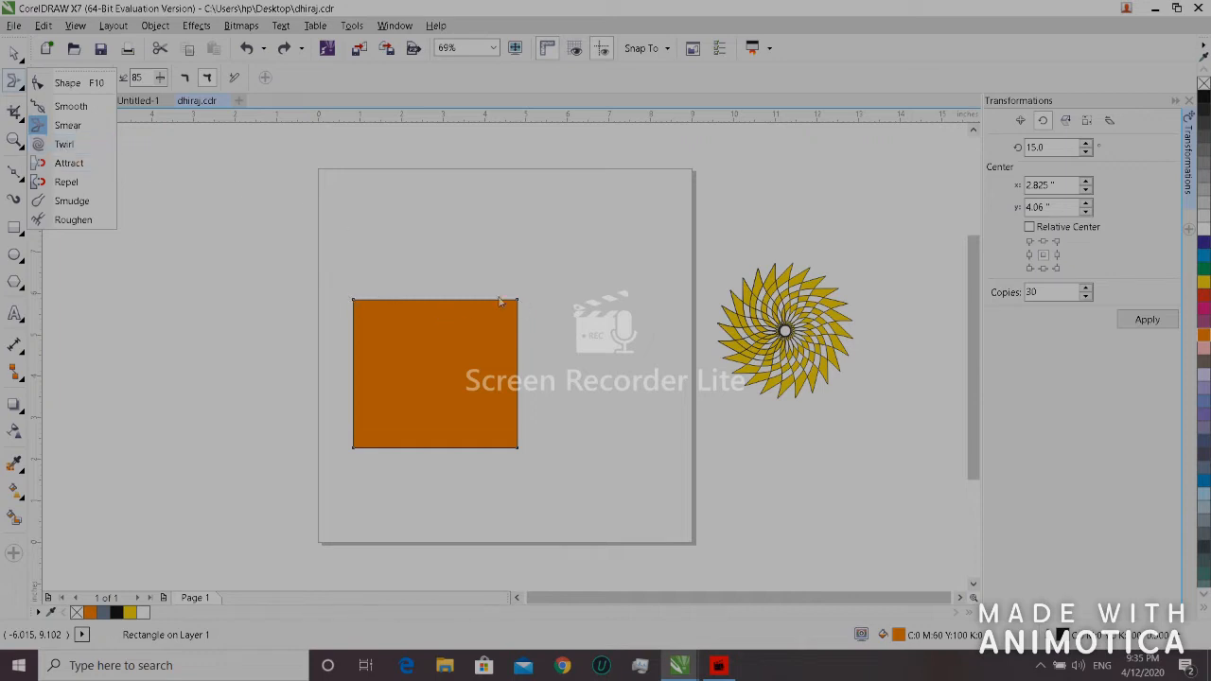
{"action": "left_click", "coordinate": [69, 143]}
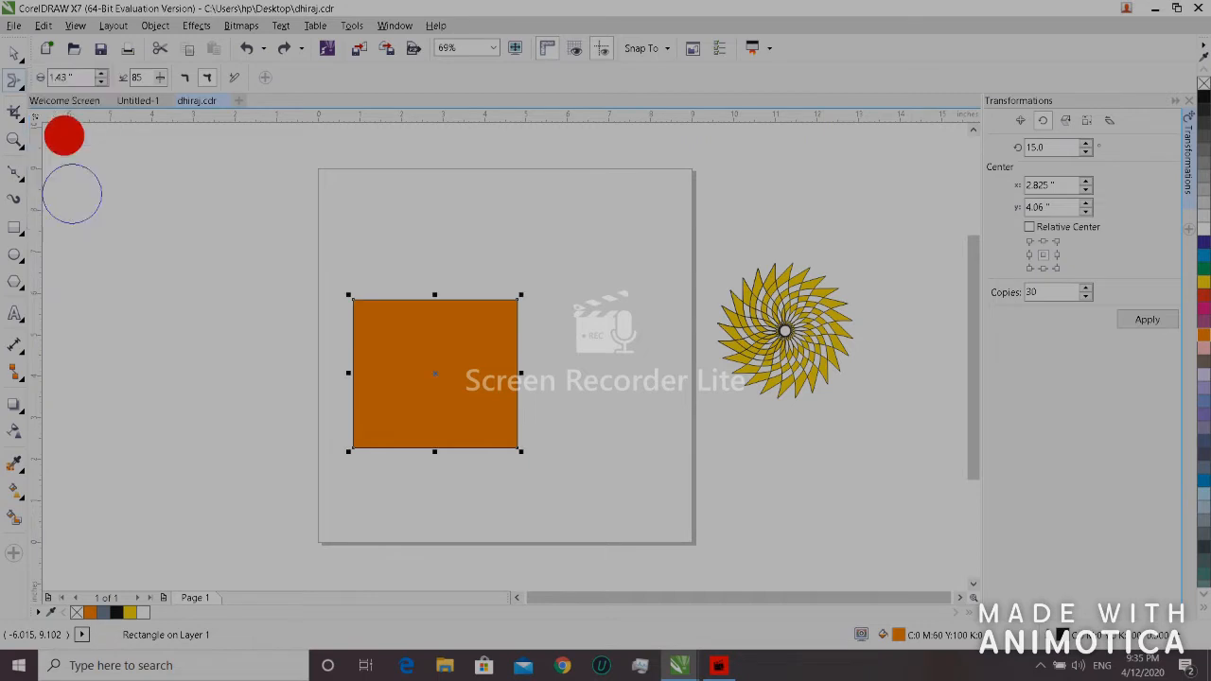
{"action": "left_click", "coordinate": [368, 299]}
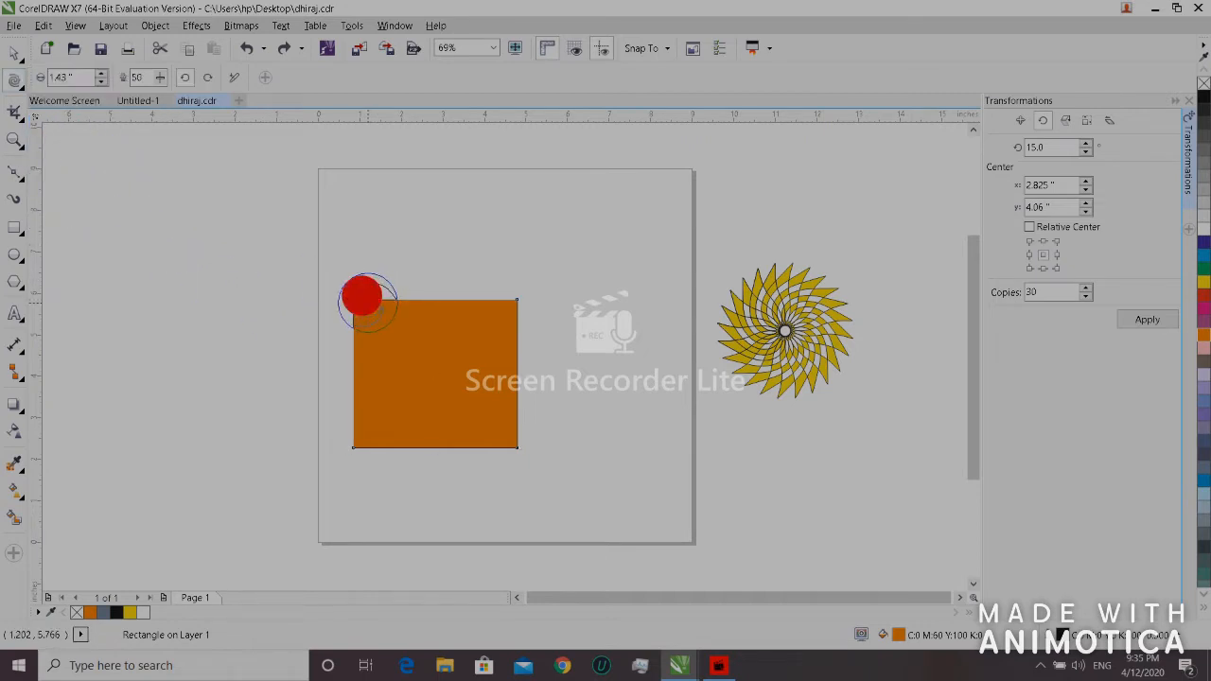
{"action": "left_click", "coordinate": [420, 302]}
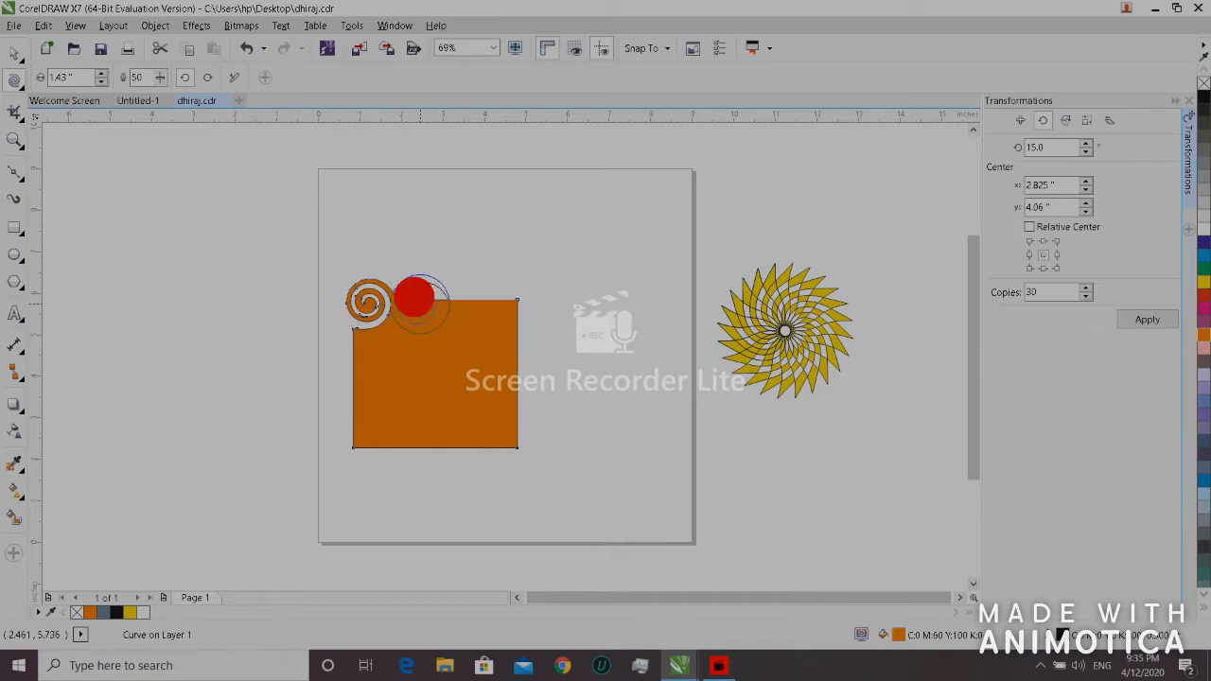
{"action": "left_click", "coordinate": [479, 299]}
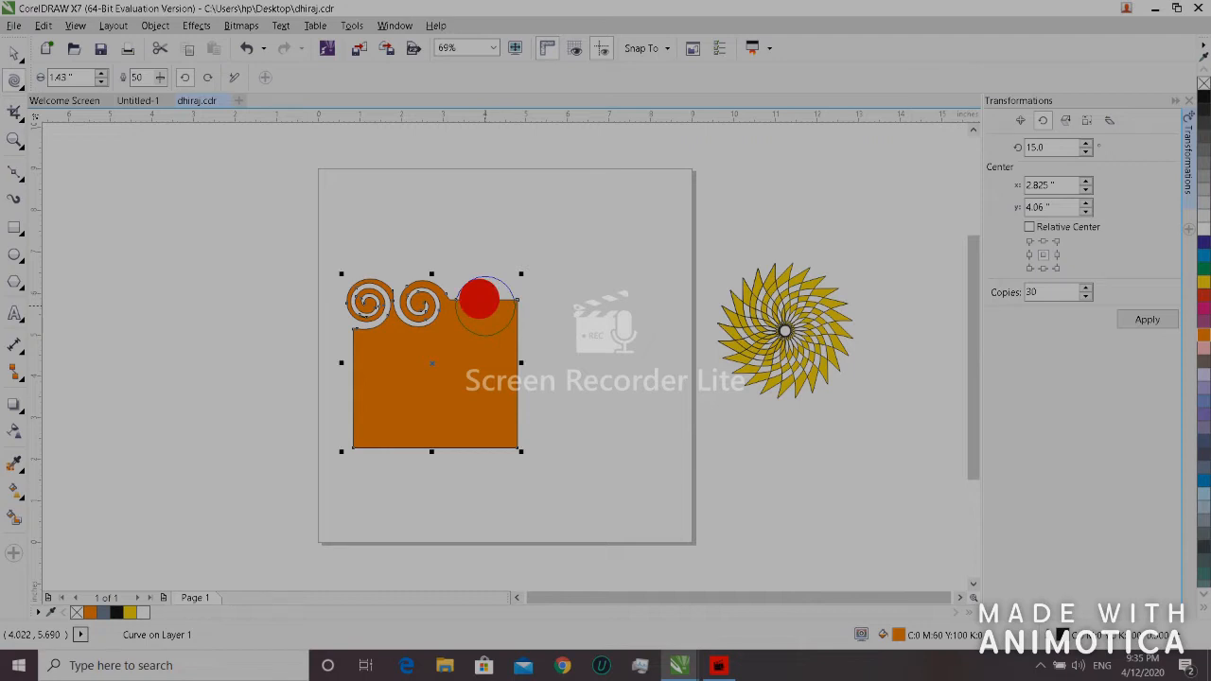
{"action": "left_click", "coordinate": [469, 298]}
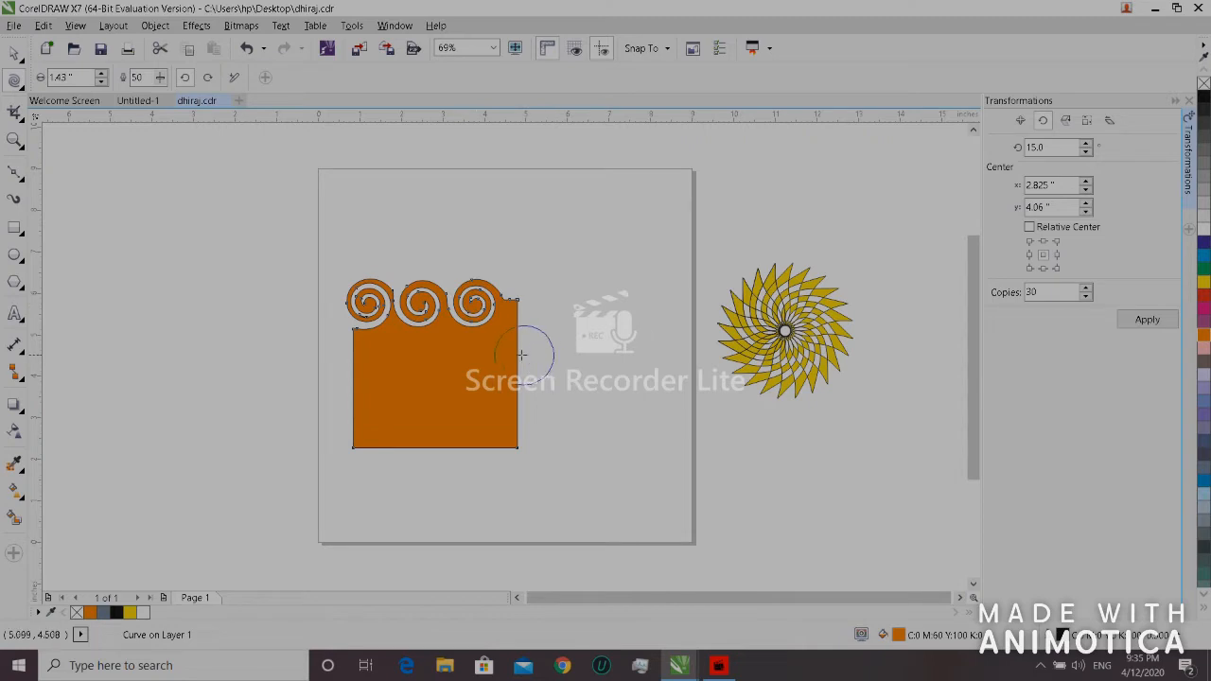
Step: Twirl two spirals into the orange shape's right edge and three along its bottom edge
{"action": "left_click", "coordinate": [502, 338]}
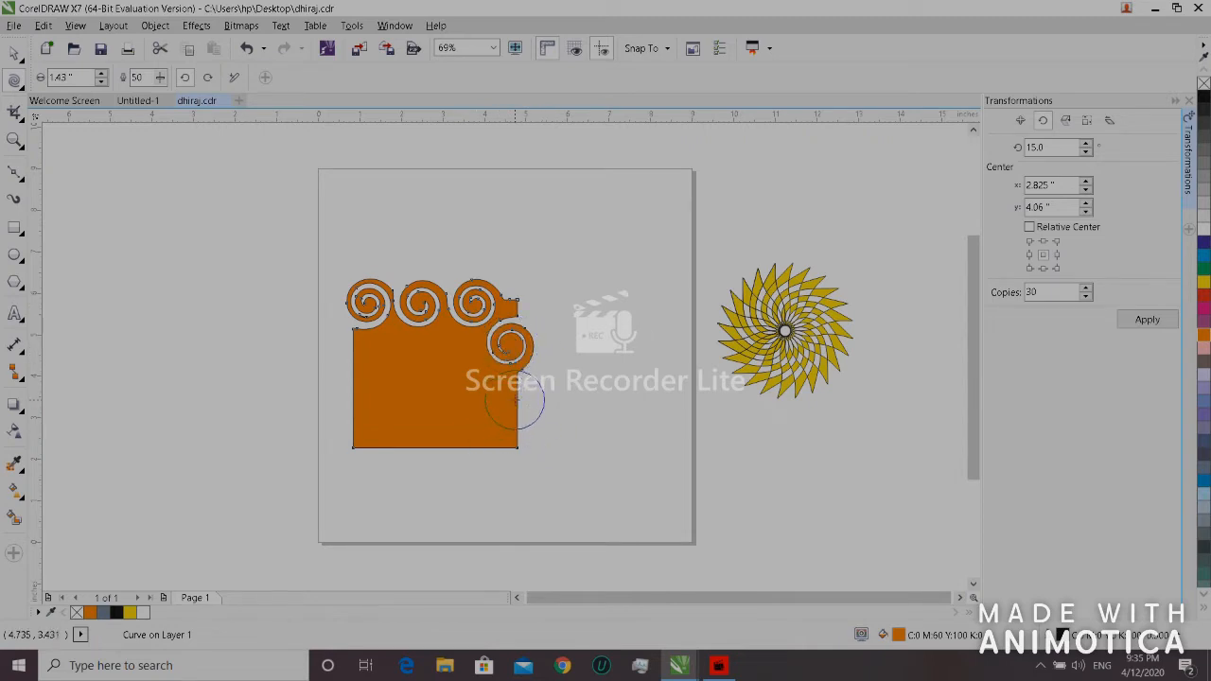
{"action": "left_click", "coordinate": [509, 396]}
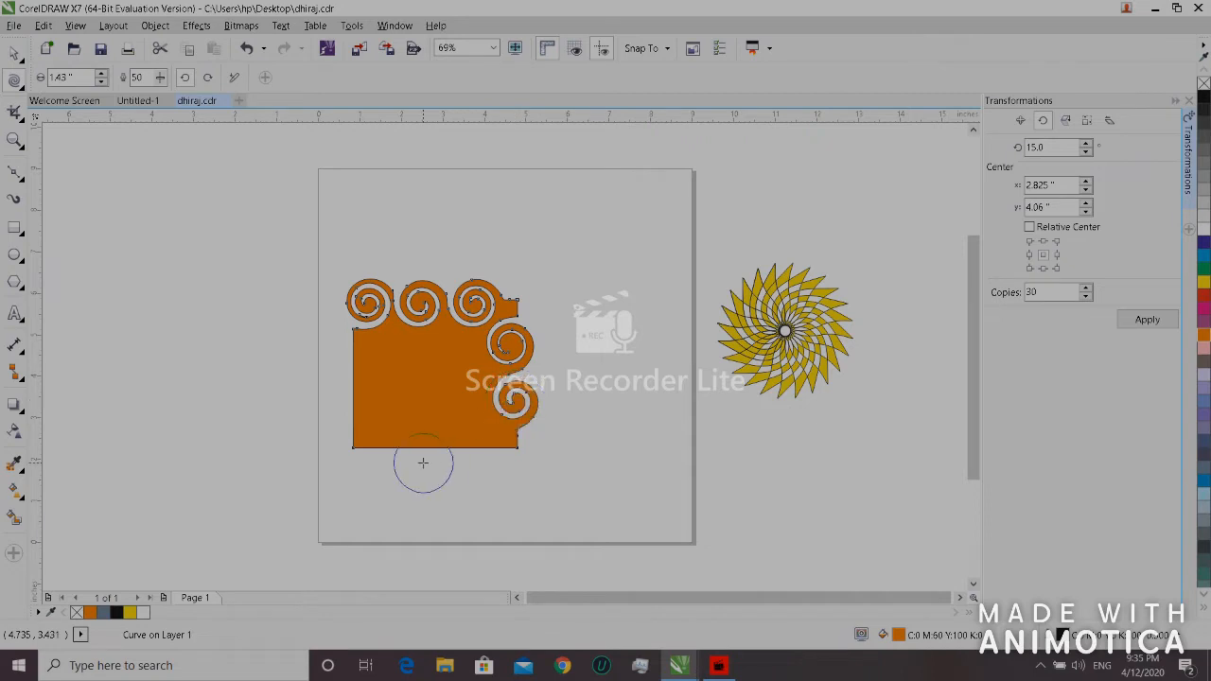
{"action": "left_click", "coordinate": [470, 431]}
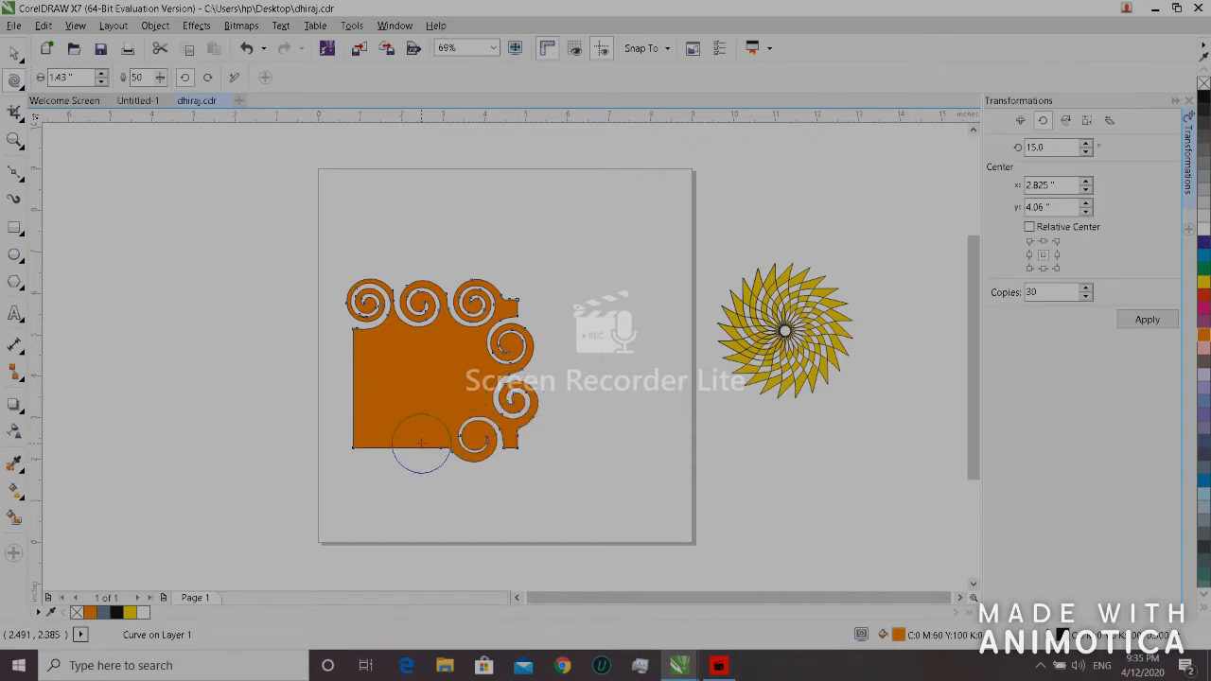
{"action": "left_click", "coordinate": [415, 437]}
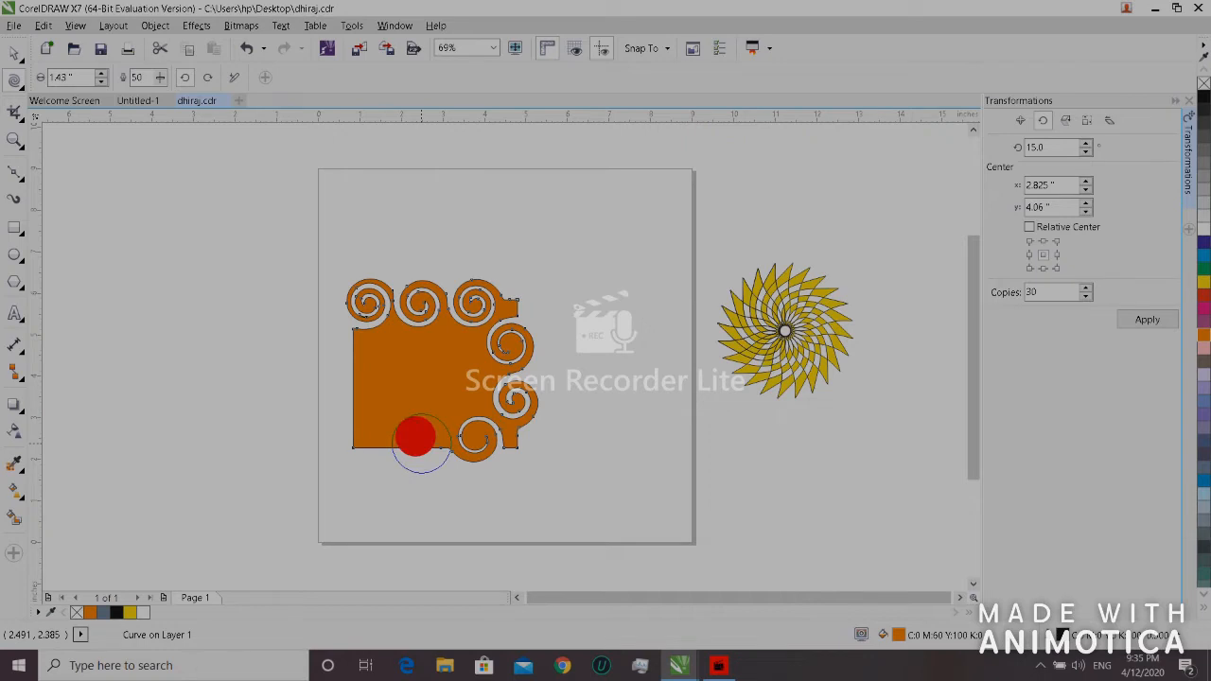
{"action": "left_click", "coordinate": [373, 438]}
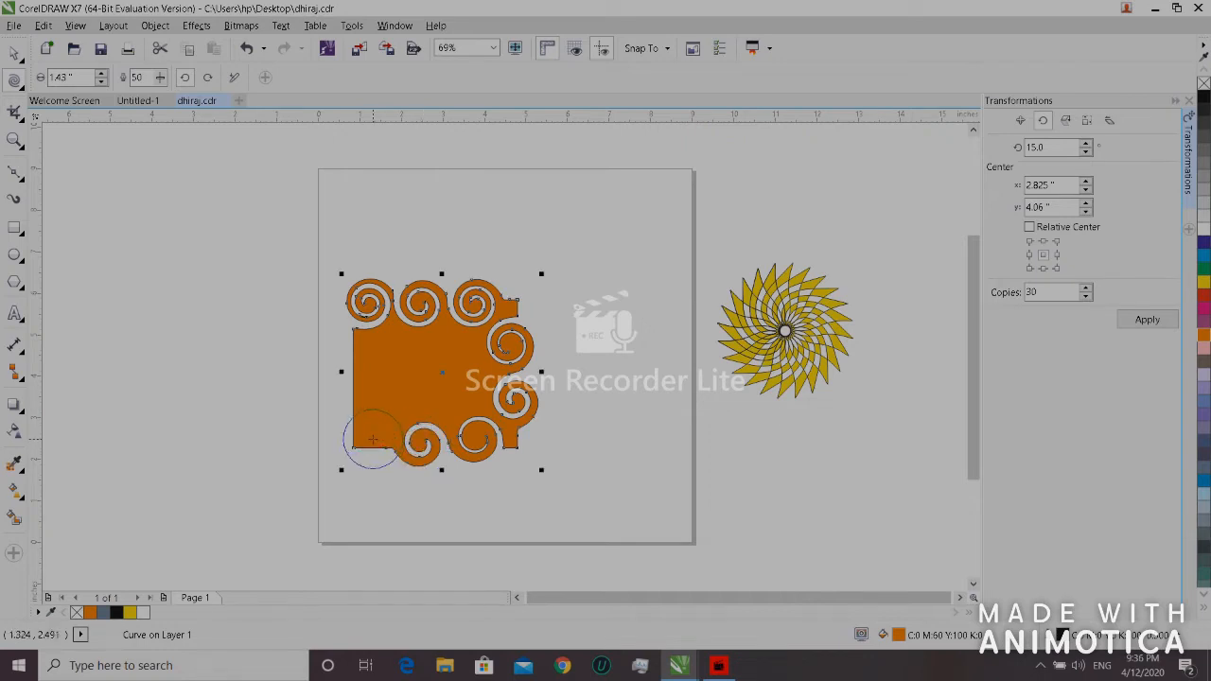
{"action": "left_click", "coordinate": [367, 434]}
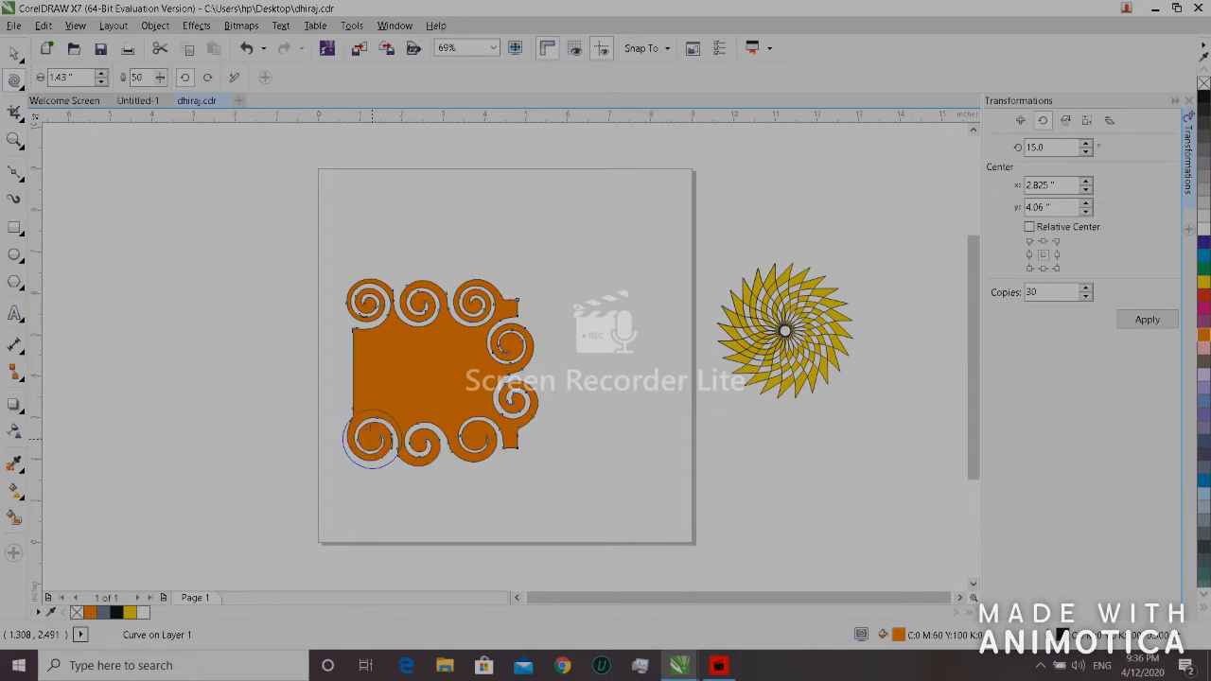
Step: Twirl two spirals into the orange shape's left edge to complete the spiral border
{"action": "left_click", "coordinate": [357, 378]}
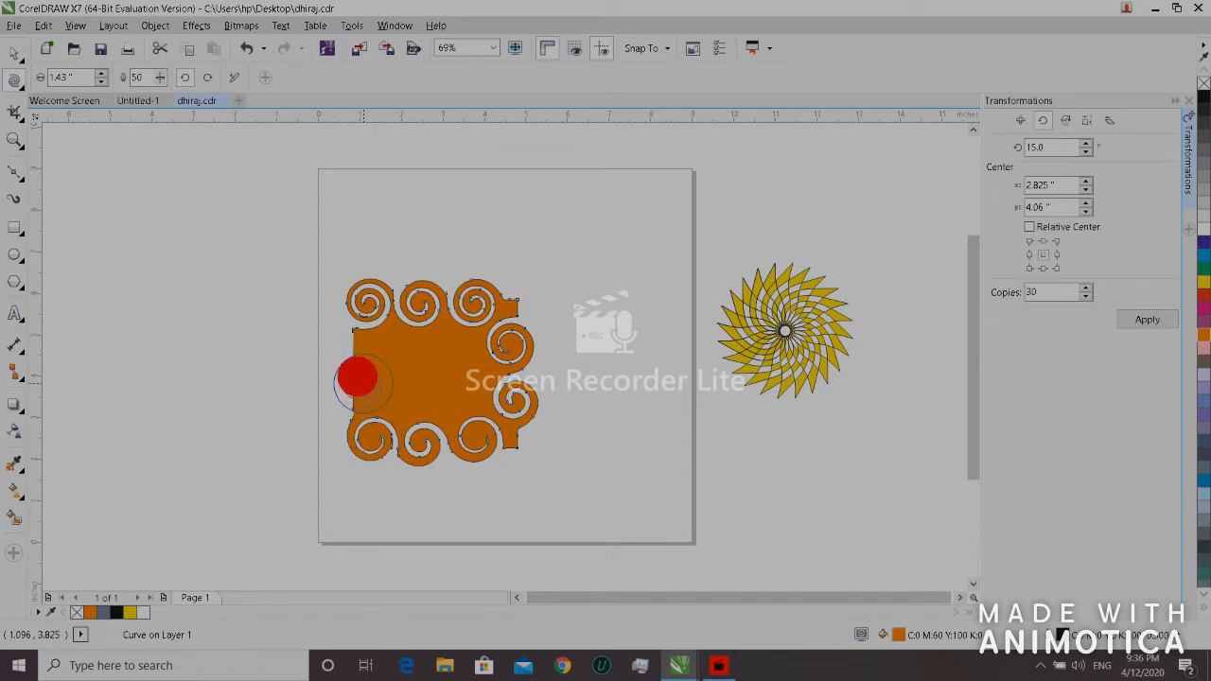
{"action": "left_click", "coordinate": [359, 343]}
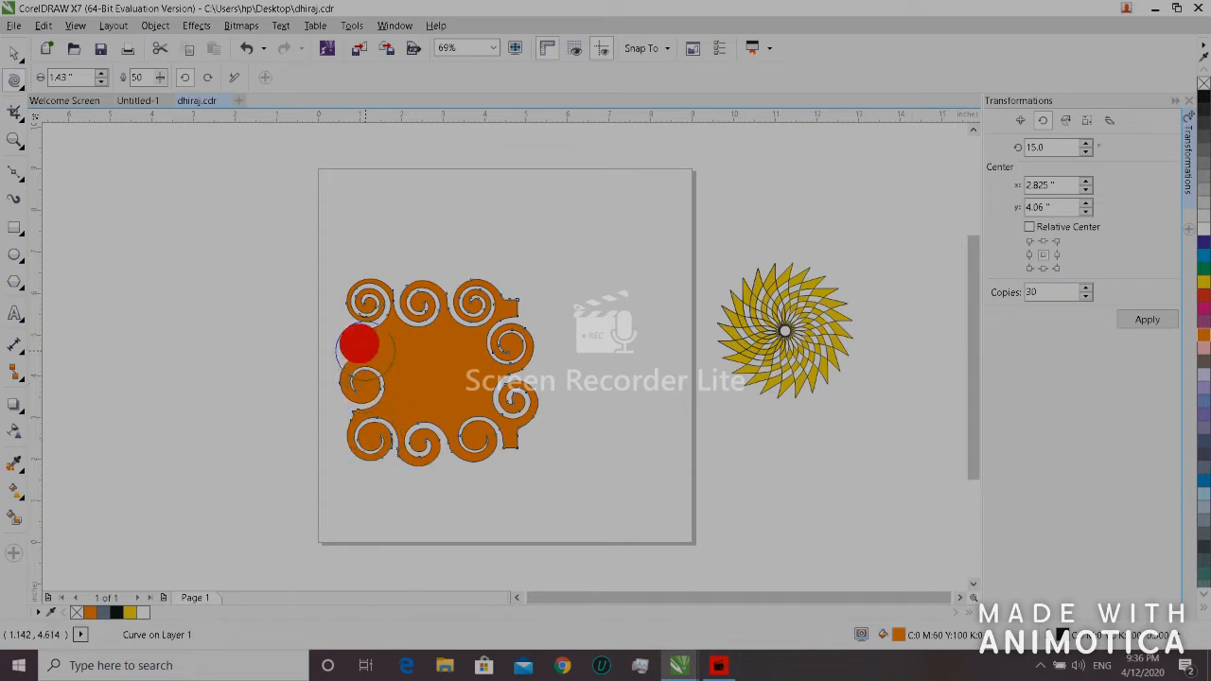
{"action": "left_click", "coordinate": [353, 336]}
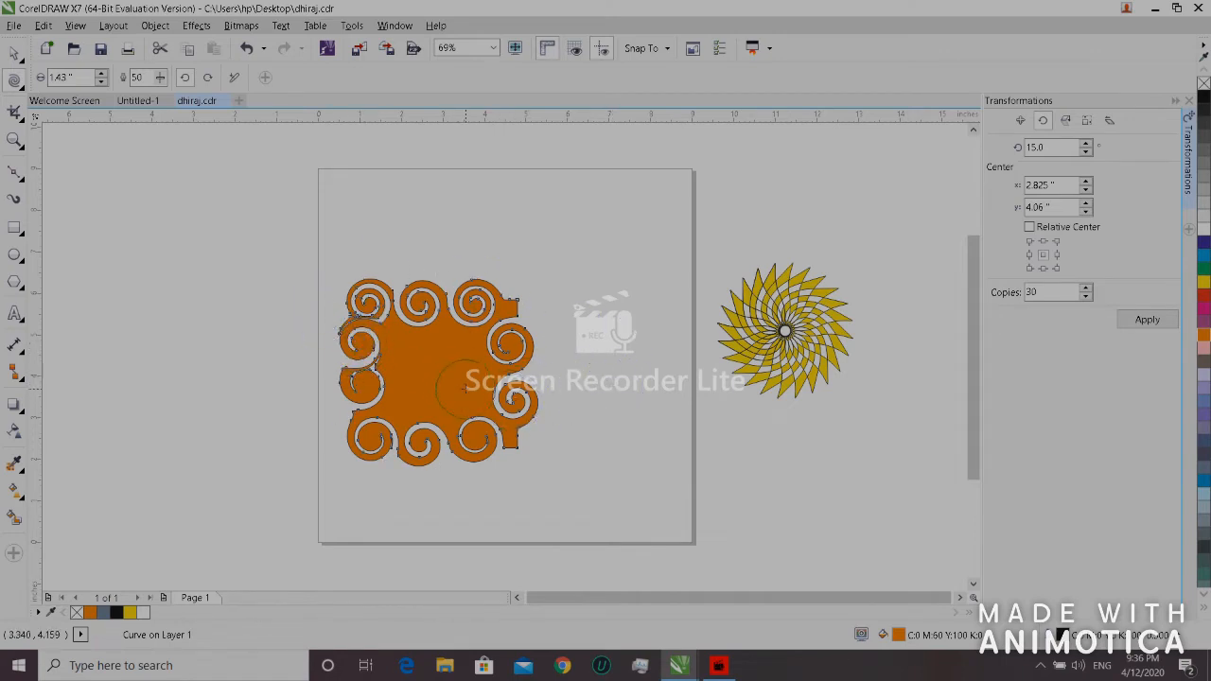
{"action": "left_click", "coordinate": [435, 371]}
{"action": "left_click", "coordinate": [431, 363]}
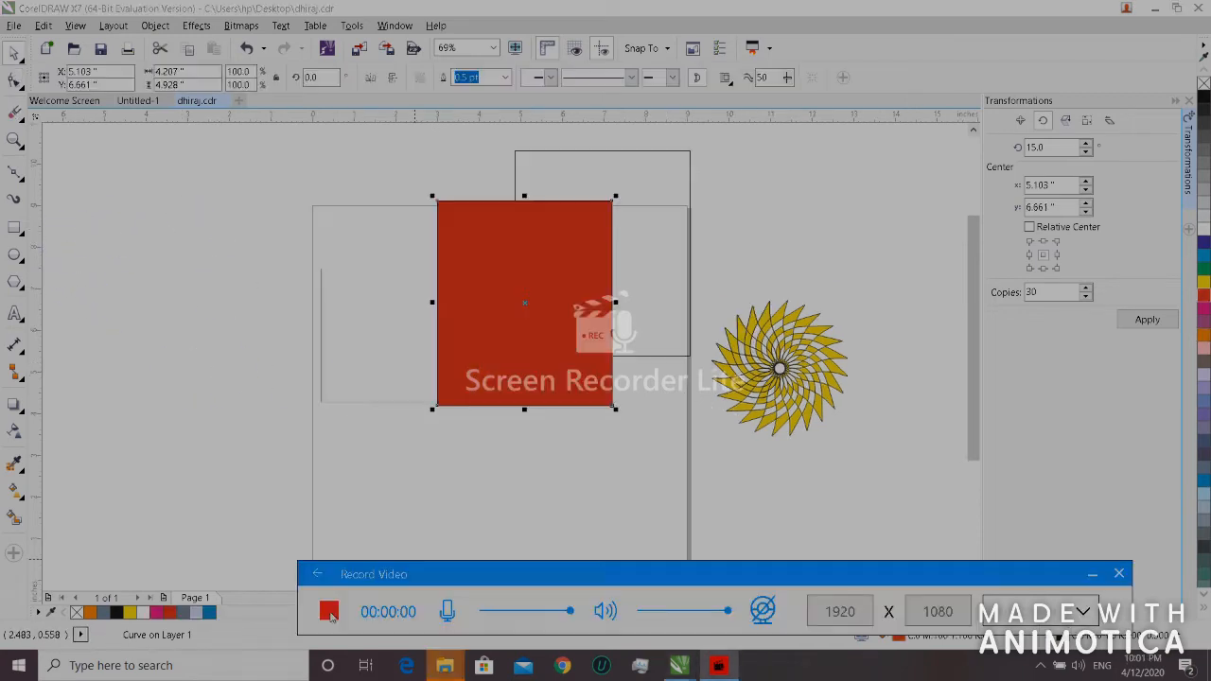
Step: Use the Attract tool to pull the red rectangle's left edge, top edge and upper-left corner into shallow notches
{"action": "left_click", "coordinate": [22, 121]}
{"action": "mouse_move", "coordinate": [24, 90]}
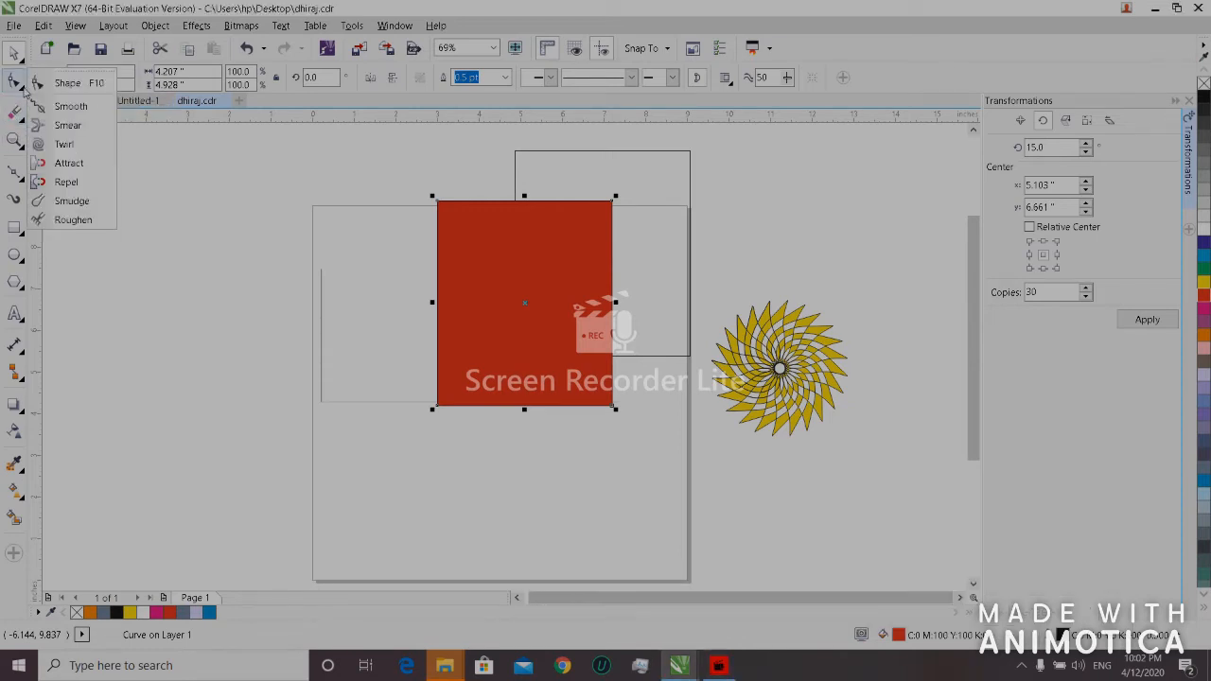
{"action": "left_click", "coordinate": [62, 164]}
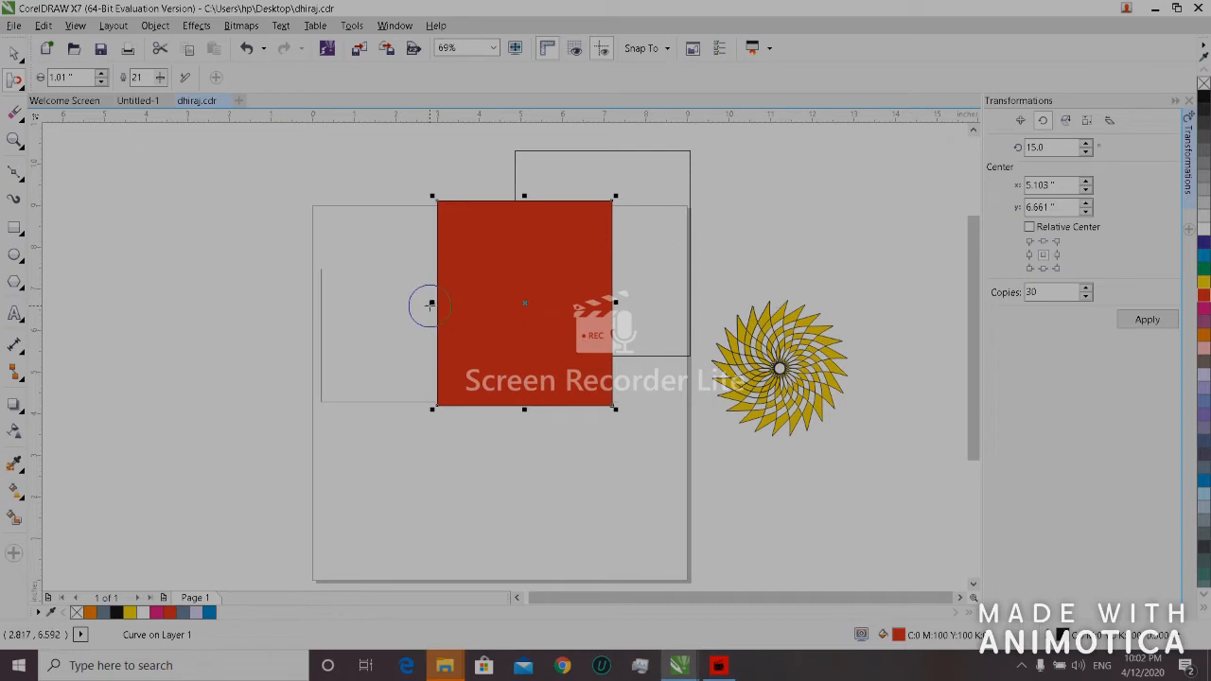
{"action": "mouse_move", "coordinate": [431, 303]}
{"action": "left_mouse_down"}
{"action": "mouse_move", "coordinate": [425, 292]}
{"action": "mouse_move", "coordinate": [473, 255]}
{"action": "left_mouse_up"}
{"action": "left_click_drag", "start_coordinate": [513, 196], "coordinate": [444, 269]}
{"action": "mouse_move", "coordinate": [433, 201]}
{"action": "left_mouse_down"}
{"action": "mouse_move", "coordinate": [425, 191]}
{"action": "mouse_move", "coordinate": [430, 251]}
{"action": "mouse_move", "coordinate": [426, 198]}
{"action": "mouse_move", "coordinate": [450, 280]}
{"action": "left_mouse_up"}
{"action": "mouse_move", "coordinate": [436, 208]}
{"action": "left_mouse_down"}
{"action": "mouse_move", "coordinate": [454, 233]}
{"action": "mouse_move", "coordinate": [453, 282]}
{"action": "left_mouse_up"}
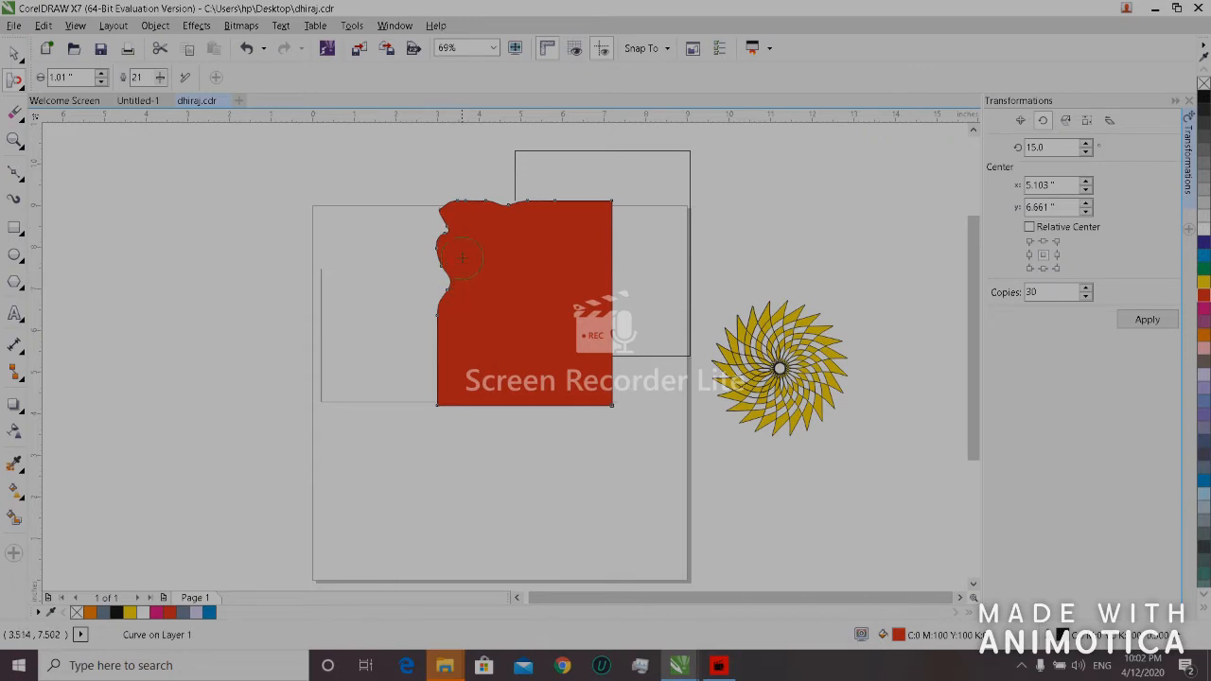
Step: Attract the red shape's upper-left corner and left-edge notches further inward to form two rounded lobes
{"action": "left_click", "coordinate": [455, 207]}
{"action": "left_click", "coordinate": [451, 221]}
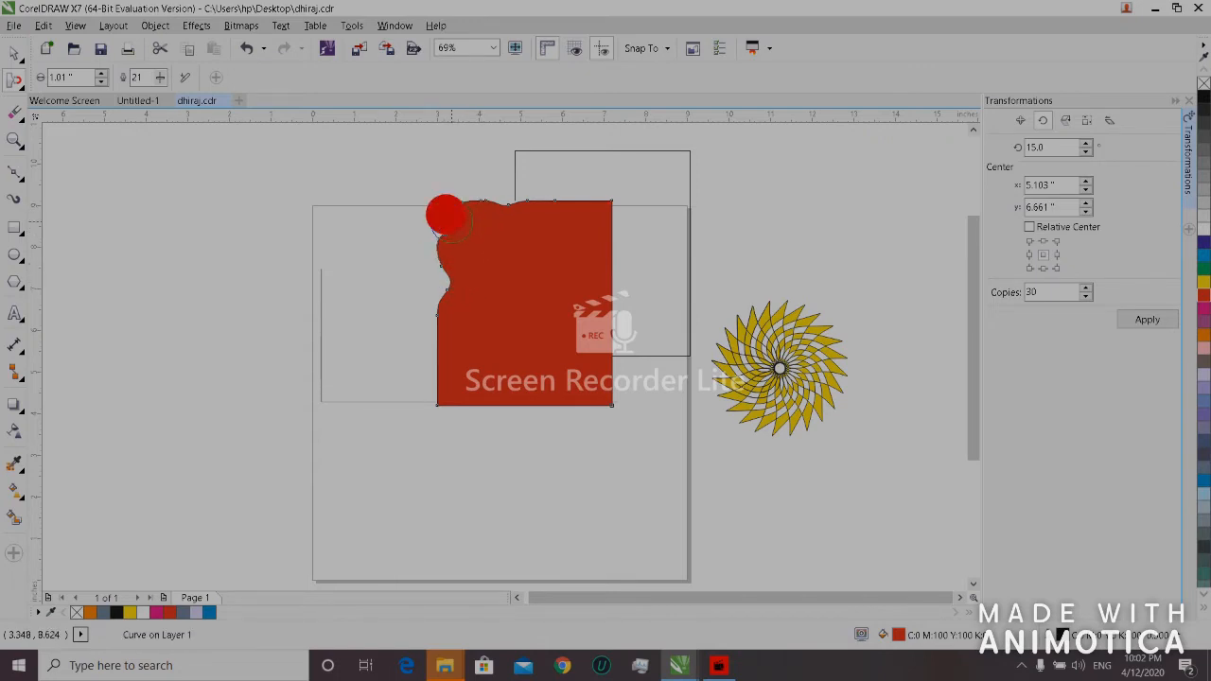
{"action": "mouse_move", "coordinate": [445, 215]}
{"action": "left_mouse_down"}
{"action": "mouse_move", "coordinate": [478, 272]}
{"action": "mouse_move", "coordinate": [451, 275]}
{"action": "mouse_move", "coordinate": [477, 248]}
{"action": "left_mouse_up"}
{"action": "left_click", "coordinate": [452, 277]}
{"action": "mouse_move", "coordinate": [427, 314]}
{"action": "left_mouse_down"}
{"action": "mouse_move", "coordinate": [453, 319]}
{"action": "mouse_move", "coordinate": [481, 298]}
{"action": "mouse_move", "coordinate": [474, 270]}
{"action": "mouse_move", "coordinate": [481, 310]}
{"action": "left_mouse_up"}
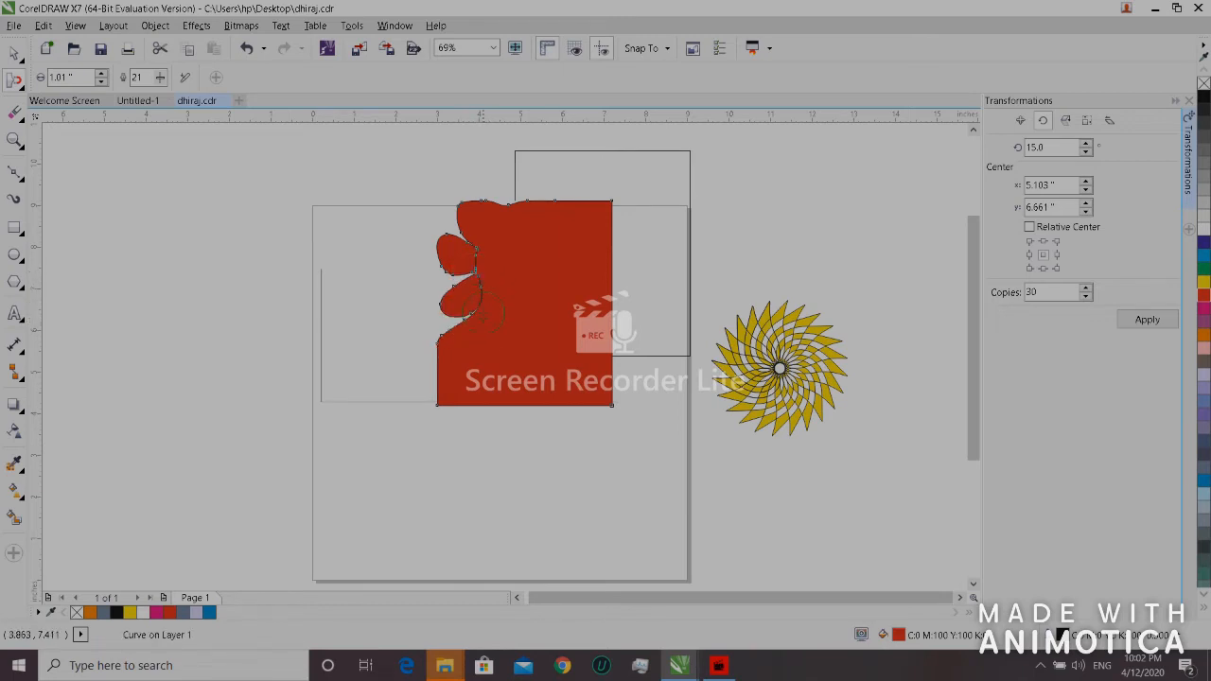
Step: Attract the lower part of the red shape's left edge inward to form a deep notch below the existing lobes
{"action": "left_click", "coordinate": [434, 352]}
{"action": "left_click_drag", "start_coordinate": [434, 346], "coordinate": [441, 321]}
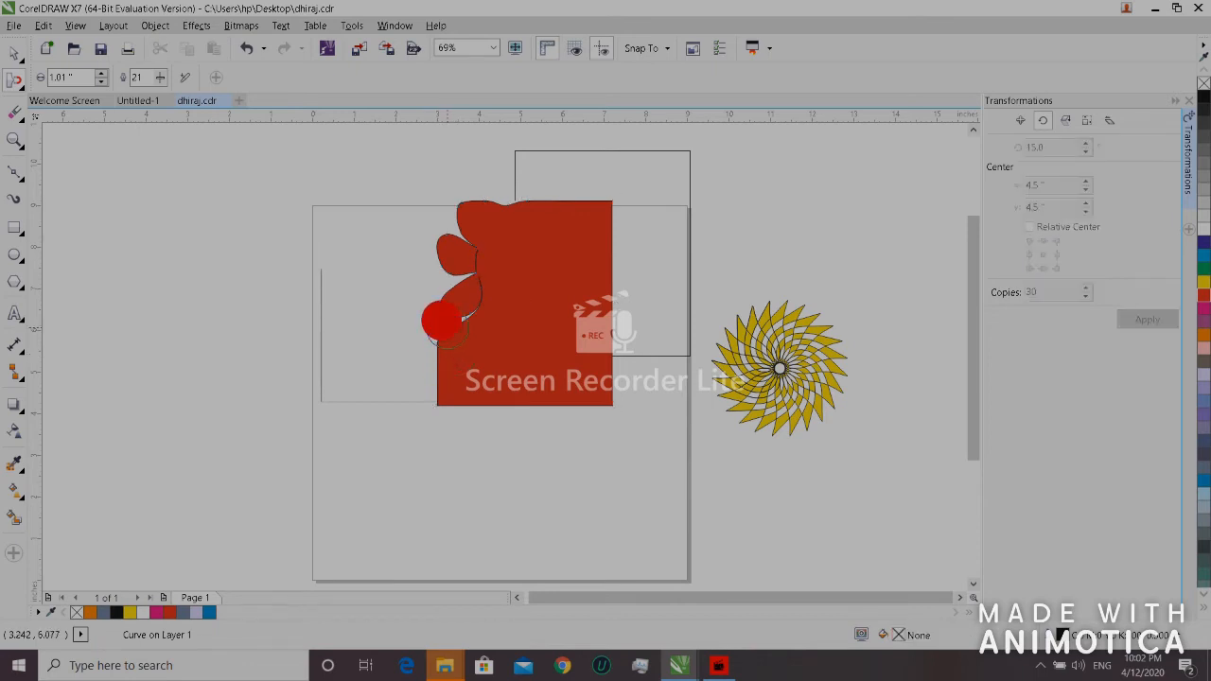
{"action": "left_click", "coordinate": [453, 327]}
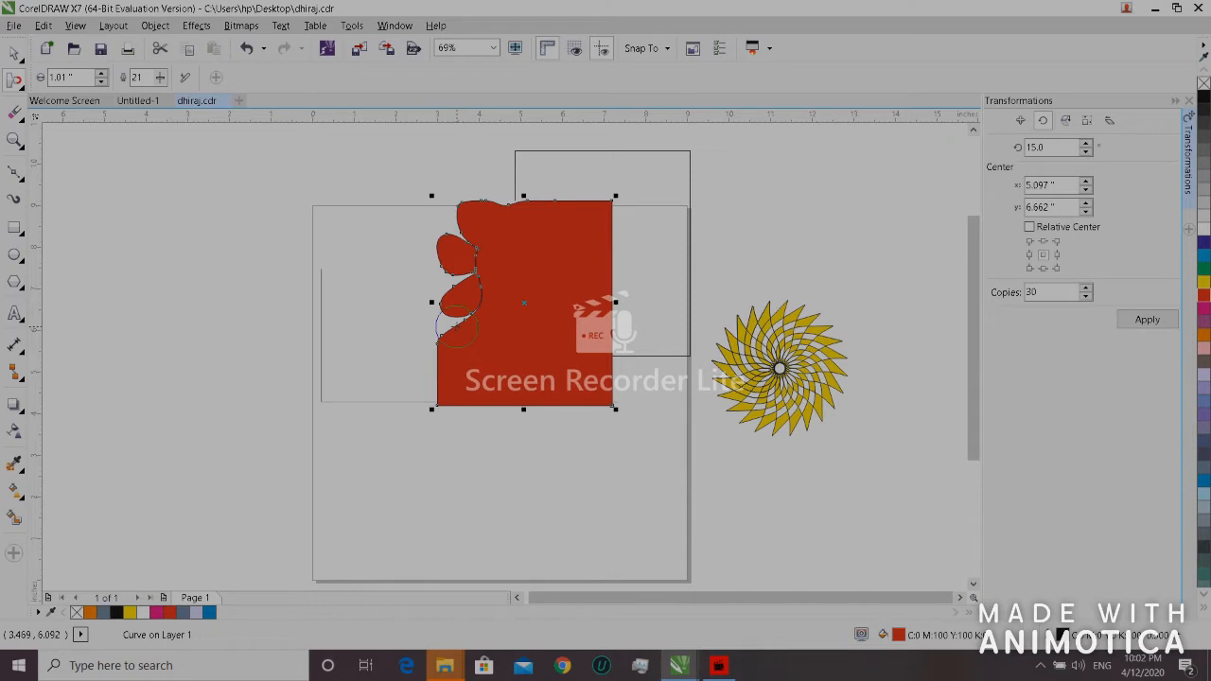
{"action": "left_click", "coordinate": [456, 327]}
{"action": "mouse_move", "coordinate": [451, 321]}
{"action": "left_mouse_down"}
{"action": "mouse_move", "coordinate": [465, 332]}
{"action": "mouse_move", "coordinate": [445, 341]}
{"action": "mouse_move", "coordinate": [470, 348]}
{"action": "left_mouse_up"}
{"action": "left_click", "coordinate": [442, 335]}
{"action": "mouse_move", "coordinate": [443, 335]}
{"action": "left_mouse_down"}
{"action": "mouse_move", "coordinate": [476, 344]}
{"action": "mouse_move", "coordinate": [516, 305]}
{"action": "left_mouse_up"}
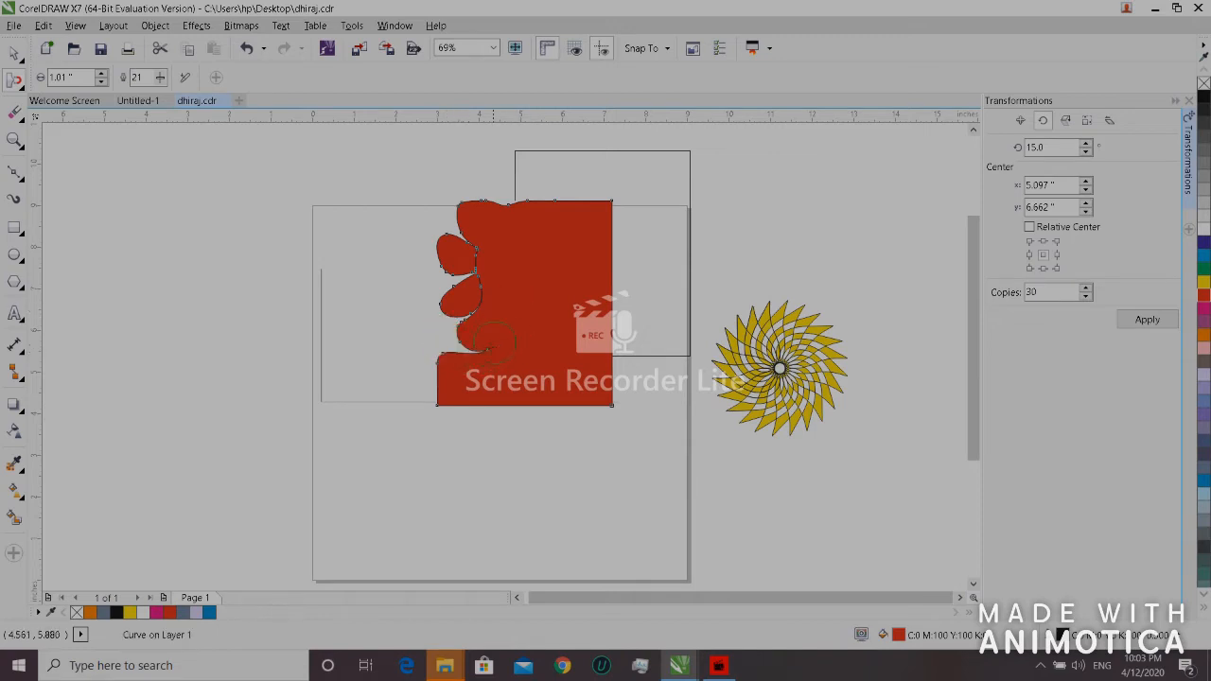
{"action": "mouse_move", "coordinate": [425, 346]}
{"action": "left_mouse_down"}
{"action": "mouse_move", "coordinate": [451, 385]}
{"action": "mouse_move", "coordinate": [499, 408]}
{"action": "mouse_move", "coordinate": [487, 356]}
{"action": "left_mouse_up"}
Step: Attract the red shape's top, bottom and upper right edges into deep notches, and reshape the middle of the right edge into a bulge
{"action": "mouse_move", "coordinate": [499, 203]}
{"action": "left_mouse_down"}
{"action": "mouse_move", "coordinate": [492, 195]}
{"action": "mouse_move", "coordinate": [479, 237]}
{"action": "left_mouse_up"}
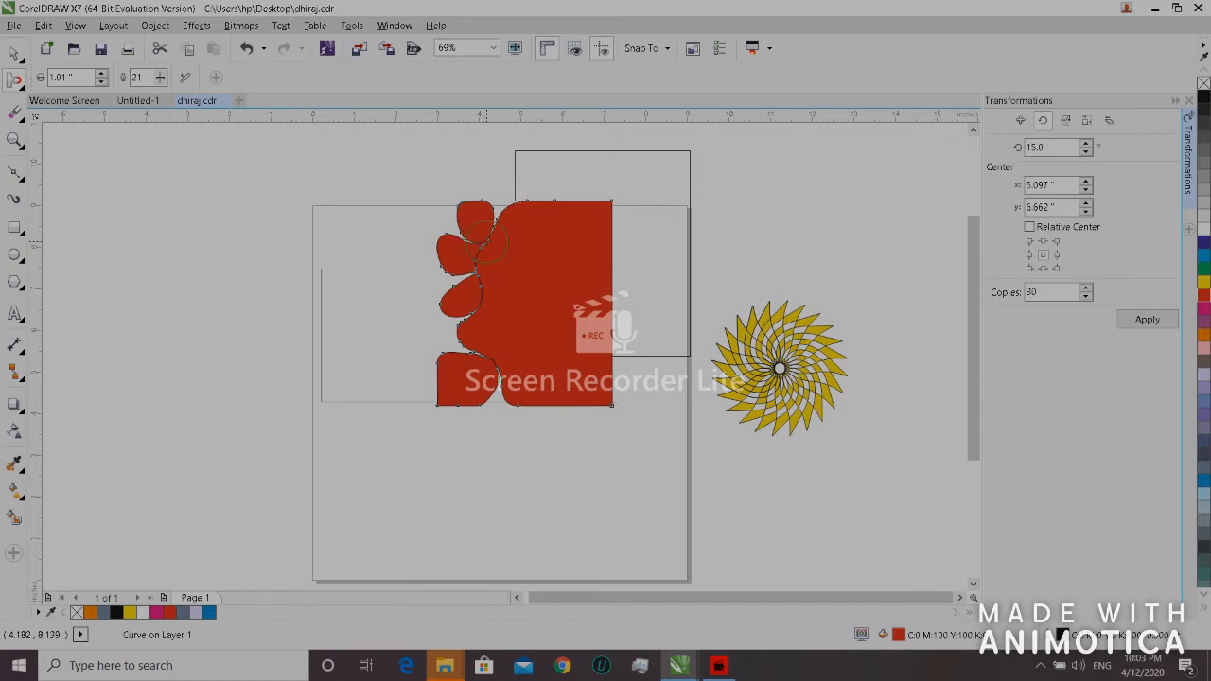
{"action": "left_click_drag", "start_coordinate": [479, 234], "coordinate": [480, 250]}
{"action": "left_click_drag", "start_coordinate": [613, 231], "coordinate": [536, 249]}
{"action": "mouse_move", "coordinate": [460, 237]}
{"action": "left_mouse_down"}
{"action": "mouse_move", "coordinate": [498, 252]}
{"action": "mouse_move", "coordinate": [537, 246]}
{"action": "mouse_move", "coordinate": [488, 249]}
{"action": "mouse_move", "coordinate": [581, 241]}
{"action": "mouse_move", "coordinate": [489, 248]}
{"action": "mouse_move", "coordinate": [568, 241]}
{"action": "mouse_move", "coordinate": [500, 248]}
{"action": "mouse_move", "coordinate": [559, 245]}
{"action": "mouse_move", "coordinate": [515, 258]}
{"action": "mouse_move", "coordinate": [526, 247]}
{"action": "left_mouse_up"}
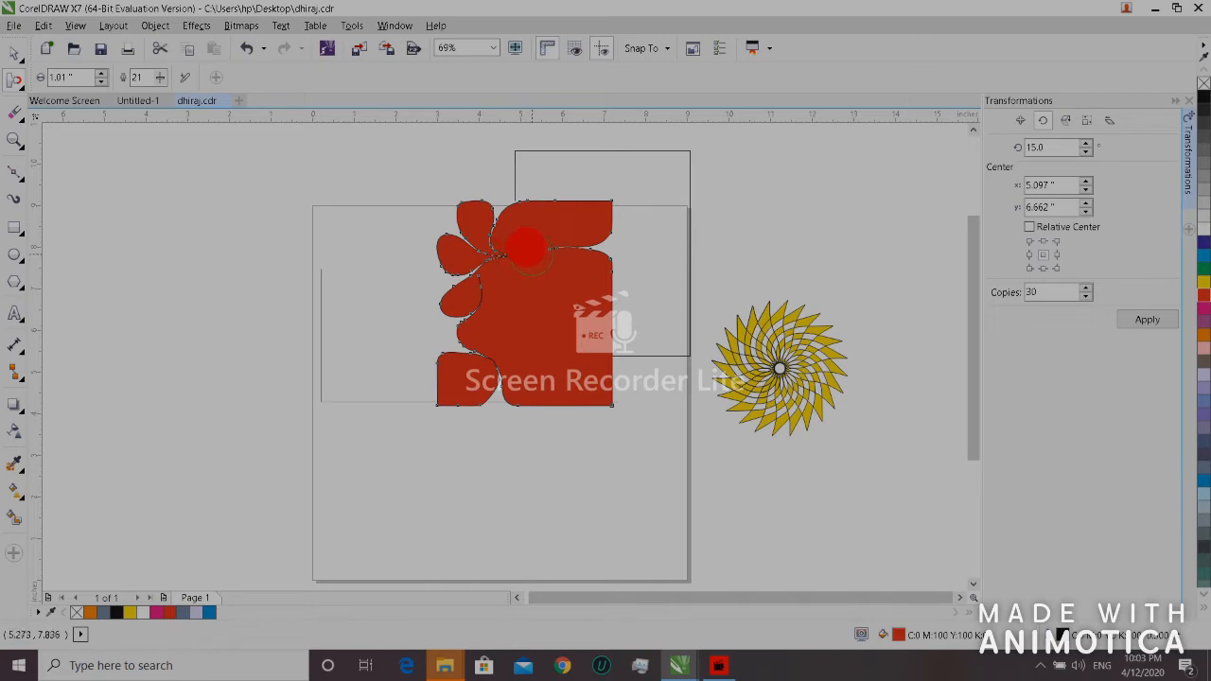
{"action": "left_click_drag", "start_coordinate": [526, 247], "coordinate": [528, 247]}
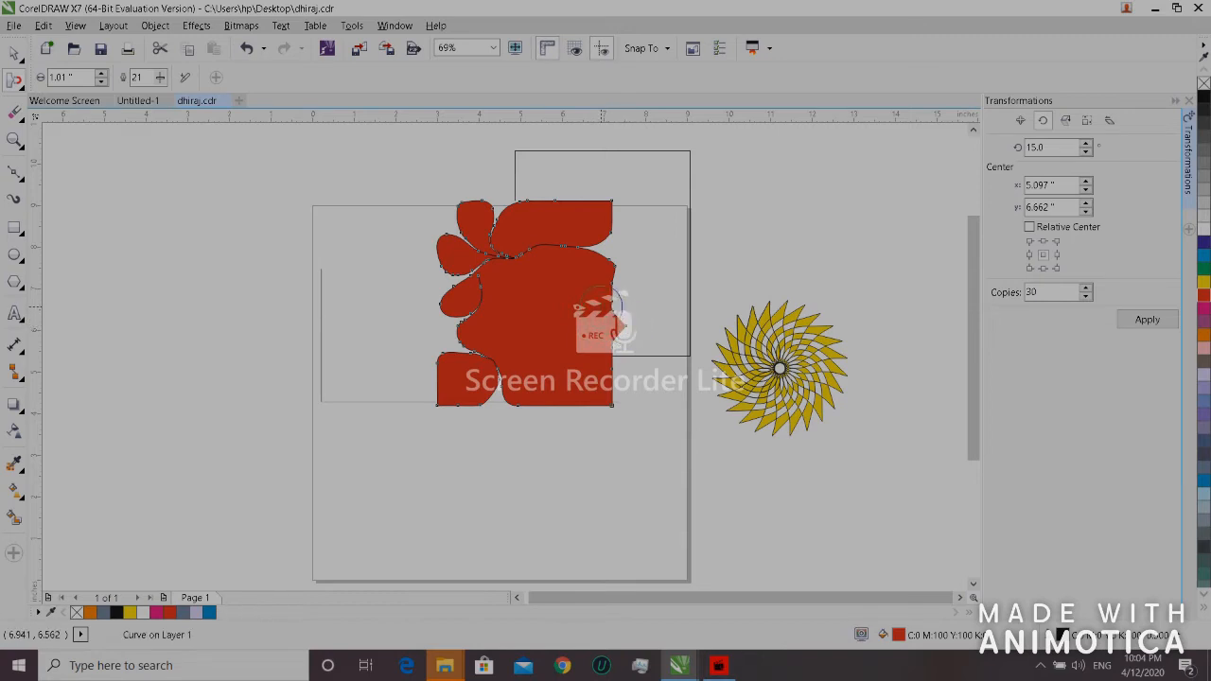
{"action": "mouse_move", "coordinate": [616, 291]}
{"action": "left_mouse_down"}
{"action": "mouse_move", "coordinate": [632, 292]}
{"action": "mouse_move", "coordinate": [611, 344]}
{"action": "mouse_move", "coordinate": [636, 356]}
{"action": "mouse_move", "coordinate": [631, 340]}
{"action": "mouse_move", "coordinate": [629, 356]}
{"action": "mouse_move", "coordinate": [617, 346]}
{"action": "left_mouse_up"}
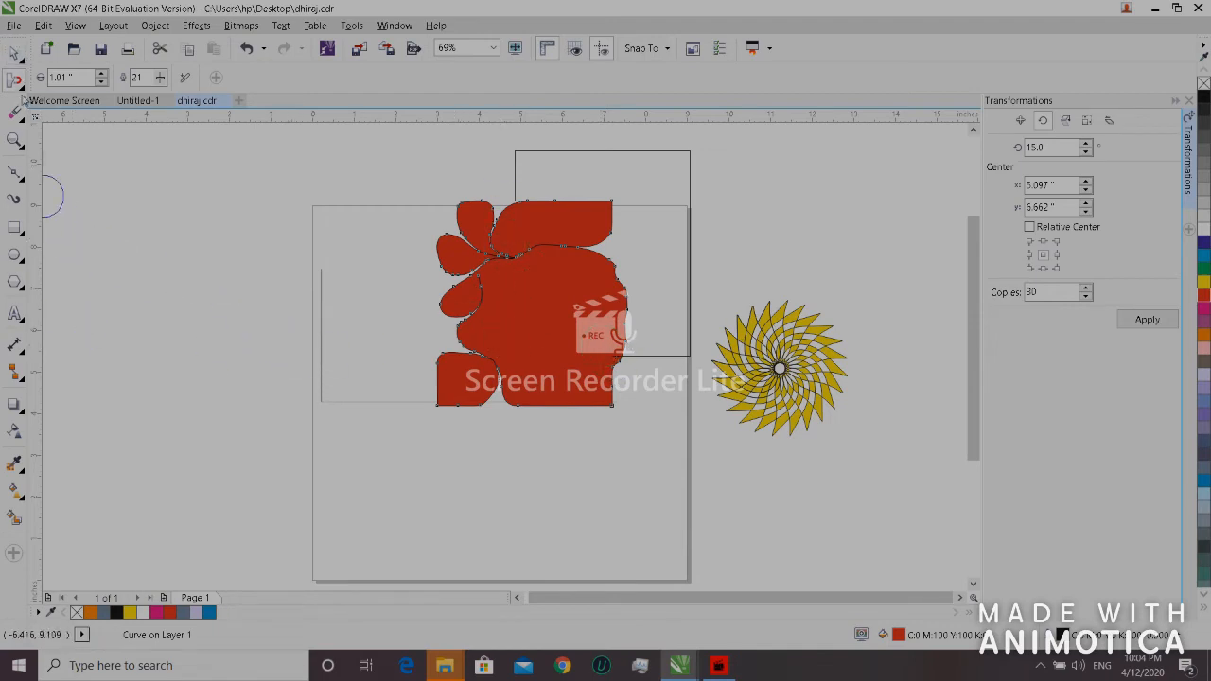
Step: Use the Repel tool on the lobes along the red shape's left edge
{"action": "left_click", "coordinate": [21, 87]}
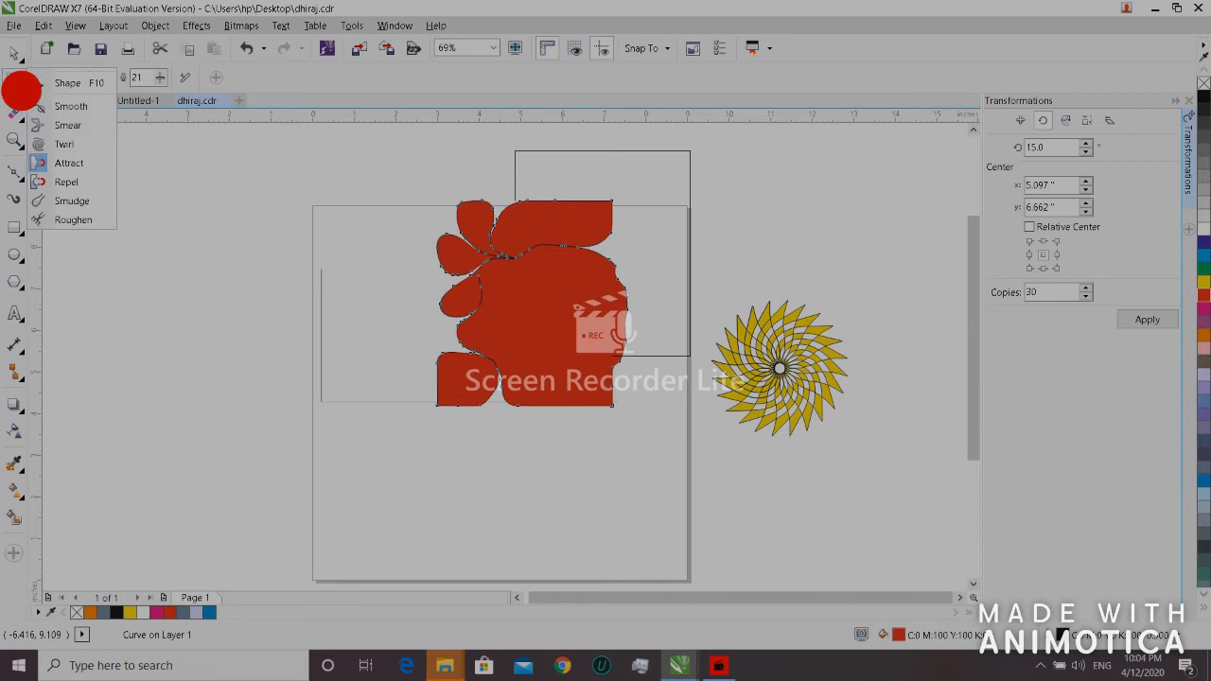
{"action": "left_click", "coordinate": [42, 185]}
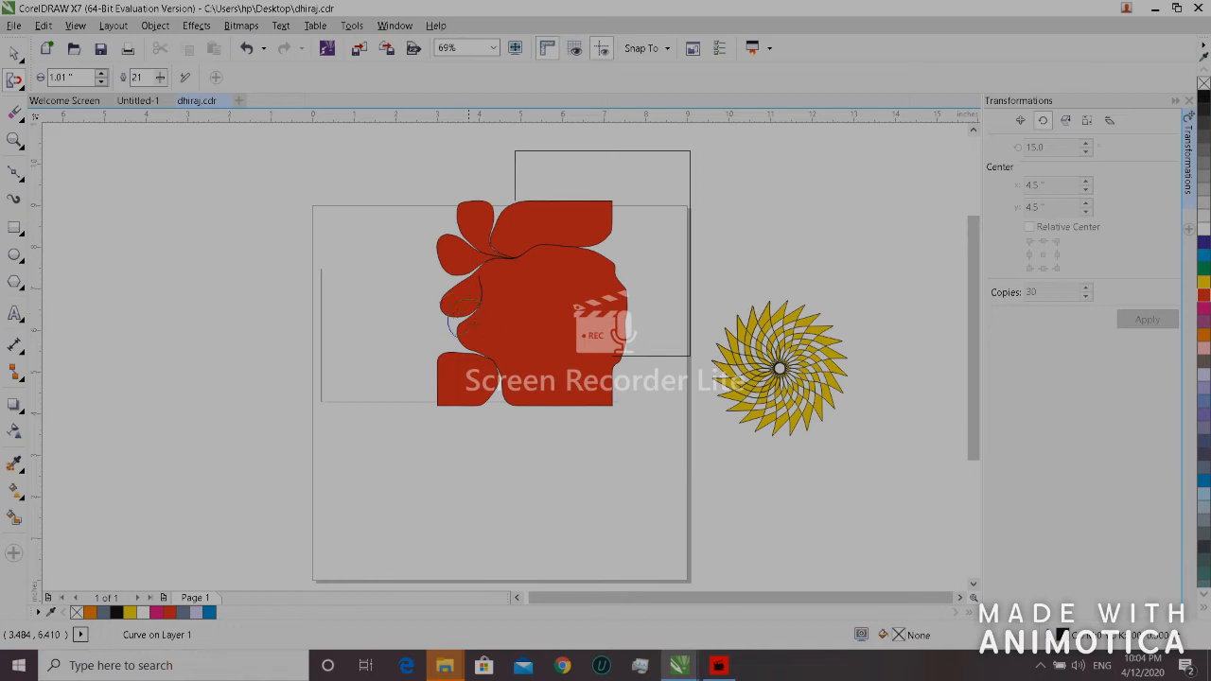
{"action": "left_click", "coordinate": [462, 319]}
{"action": "mouse_move", "coordinate": [468, 322]}
{"action": "left_mouse_down"}
{"action": "mouse_move", "coordinate": [433, 289]}
{"action": "mouse_move", "coordinate": [446, 256]}
{"action": "mouse_move", "coordinate": [426, 269]}
{"action": "mouse_move", "coordinate": [432, 256]}
{"action": "mouse_move", "coordinate": [406, 235]}
{"action": "mouse_move", "coordinate": [441, 259]}
{"action": "mouse_move", "coordinate": [419, 247]}
{"action": "mouse_move", "coordinate": [417, 257]}
{"action": "mouse_move", "coordinate": [453, 248]}
{"action": "mouse_move", "coordinate": [440, 225]}
{"action": "mouse_move", "coordinate": [422, 231]}
{"action": "left_mouse_up"}
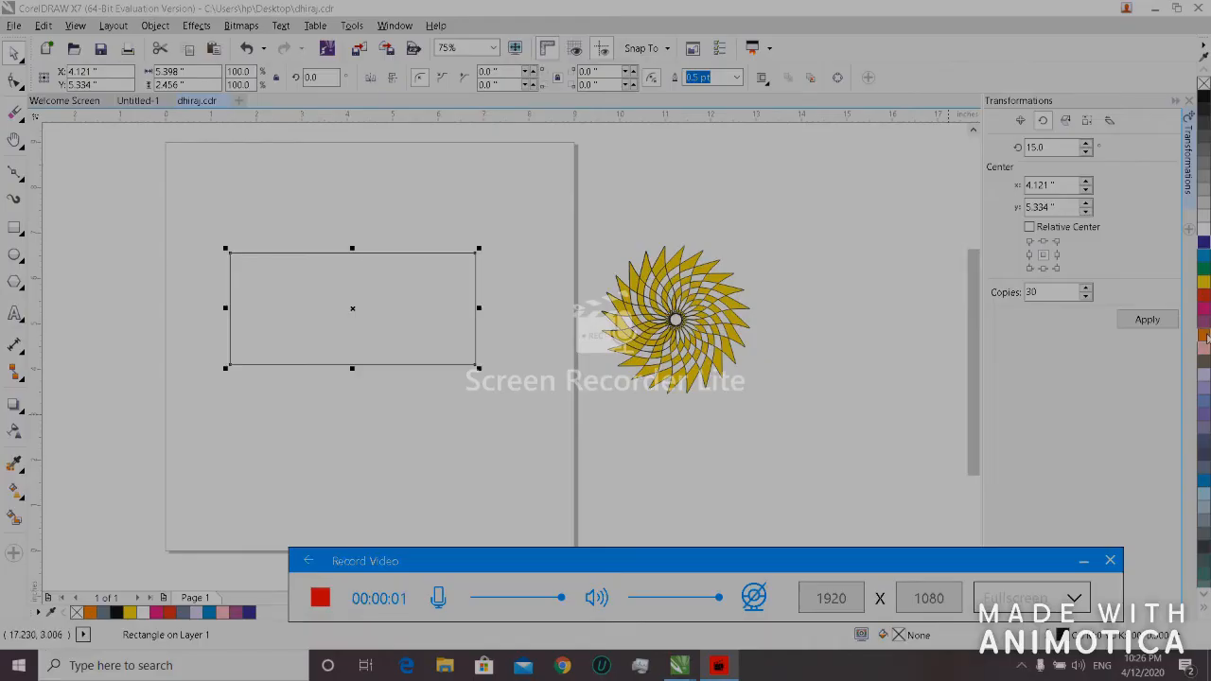
Step: Fill the new rectangle with orange and move its center to about X 4.33 in, Y 5.53 in
{"action": "left_click", "coordinate": [1205, 335]}
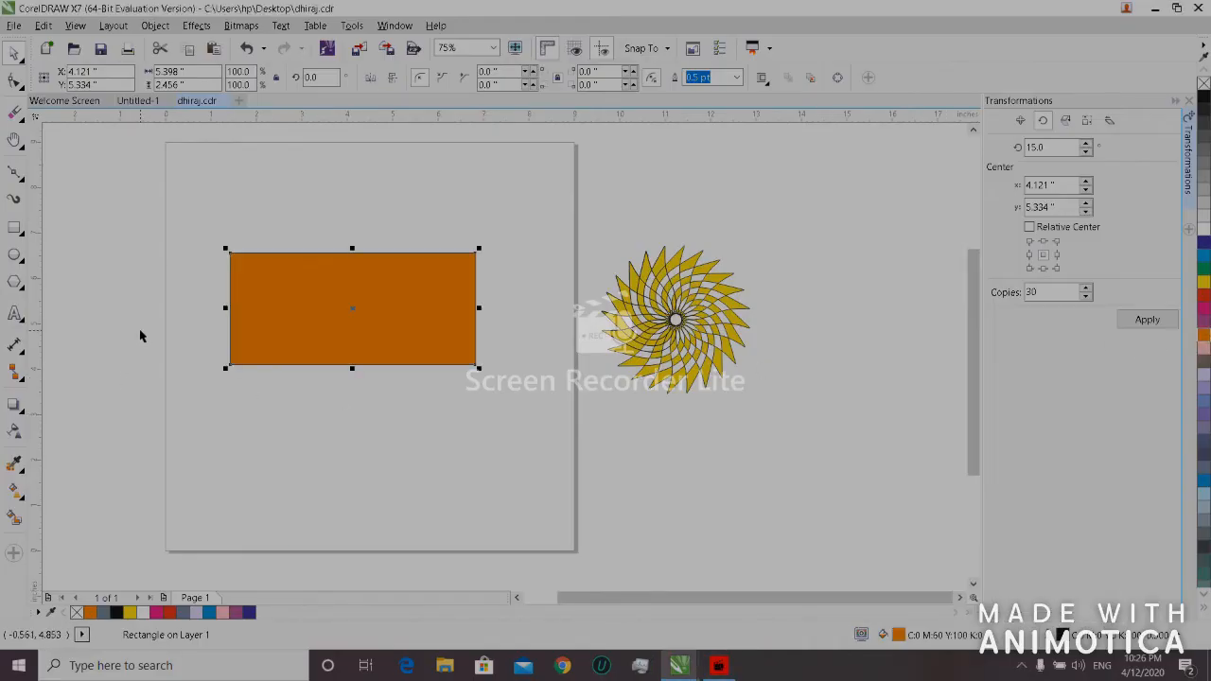
{"action": "left_click", "coordinate": [21, 117]}
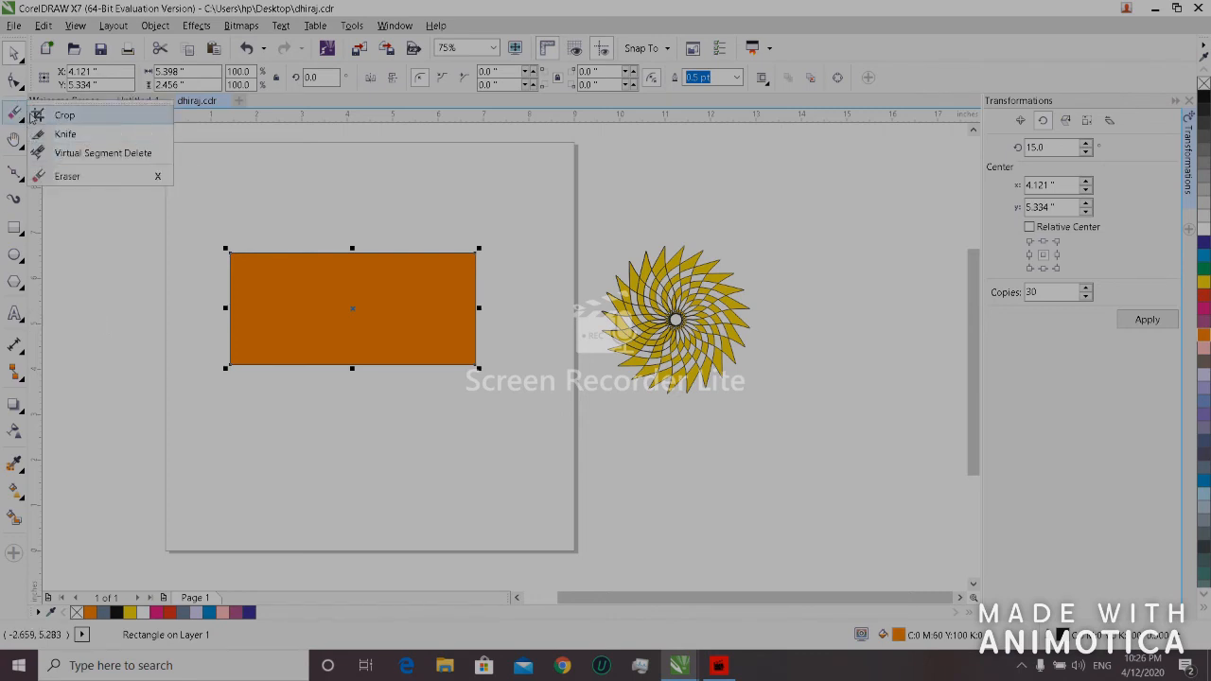
{"action": "left_click", "coordinate": [16, 85]}
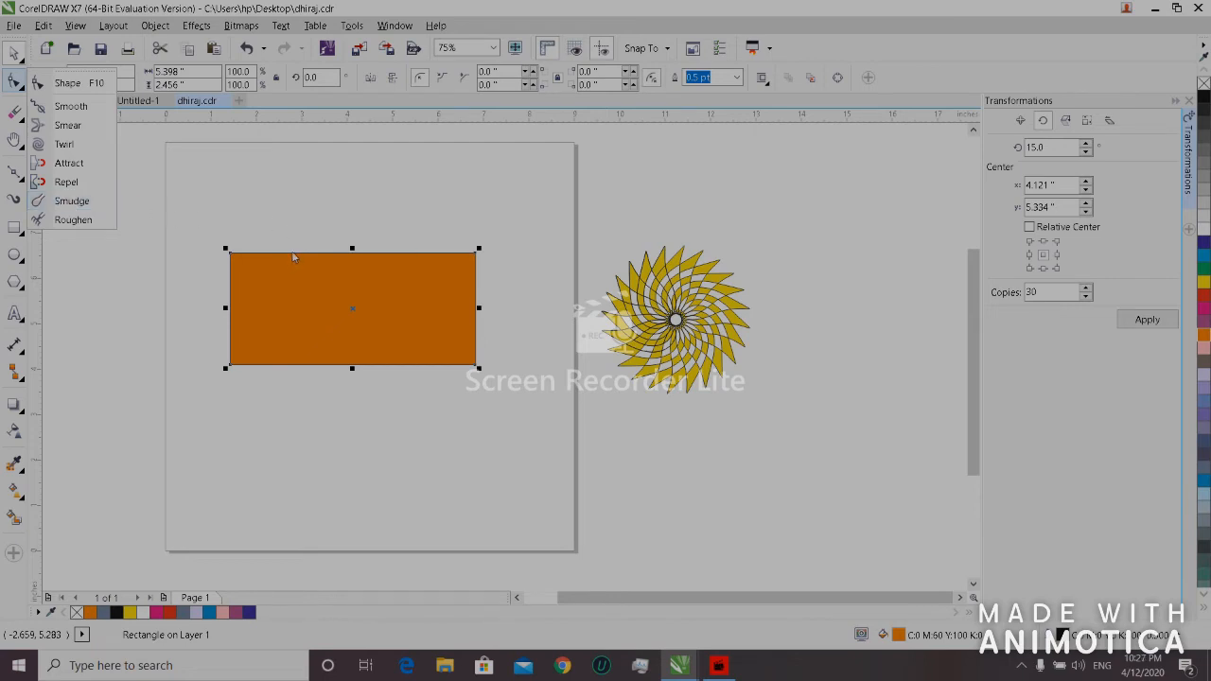
{"action": "left_click", "coordinate": [331, 252]}
{"action": "left_click_drag", "start_coordinate": [326, 259], "coordinate": [339, 253]}
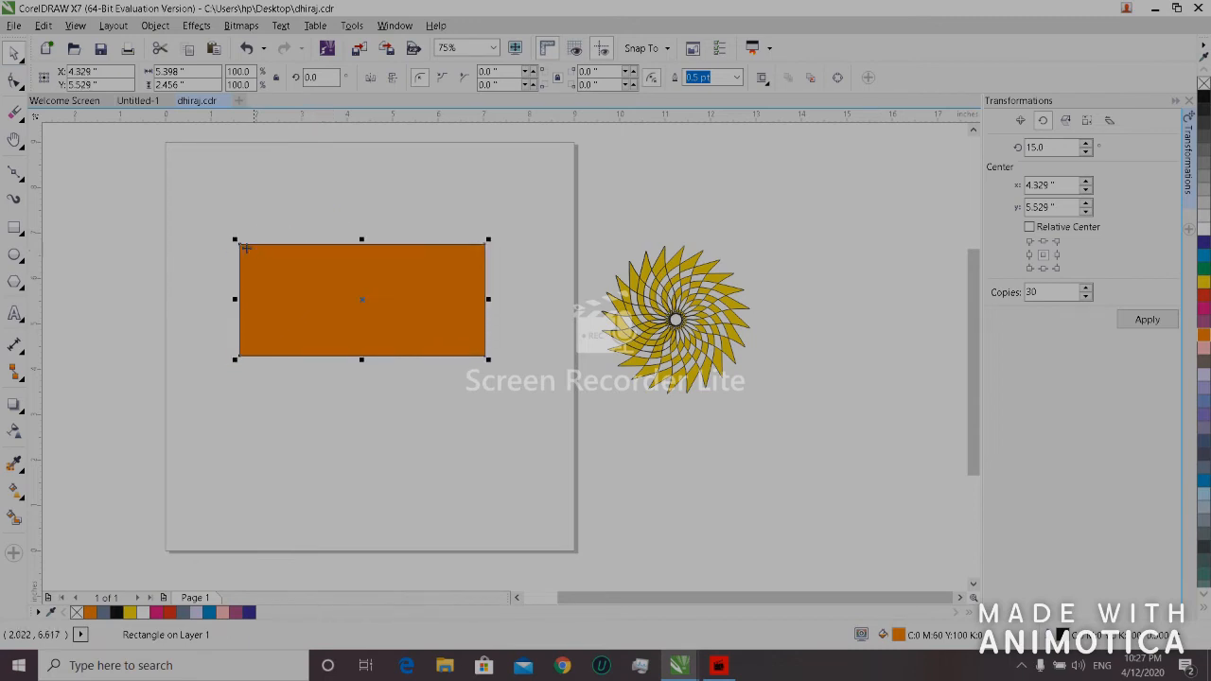
Step: Use the Smudge tool to pull four slanted streaks outward from the orange rectangle's top edge
{"action": "double_click", "coordinate": [22, 123]}
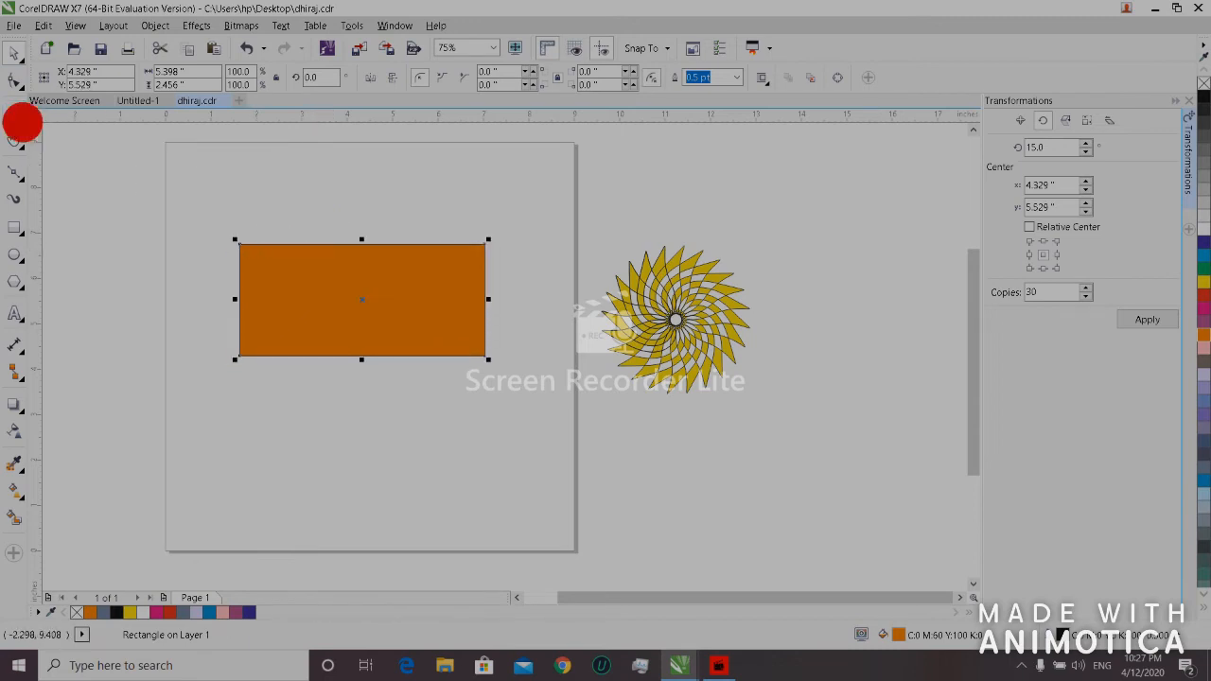
{"action": "left_click", "coordinate": [22, 122]}
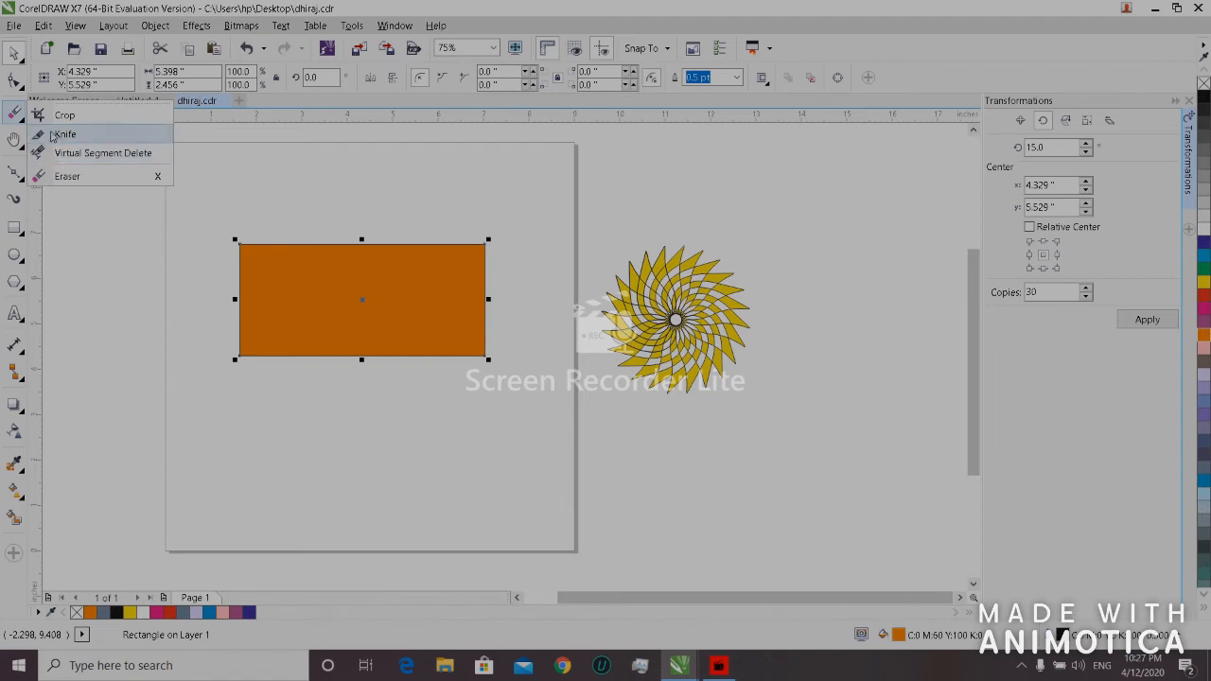
{"action": "left_click", "coordinate": [26, 90]}
{"action": "left_click", "coordinate": [73, 199]}
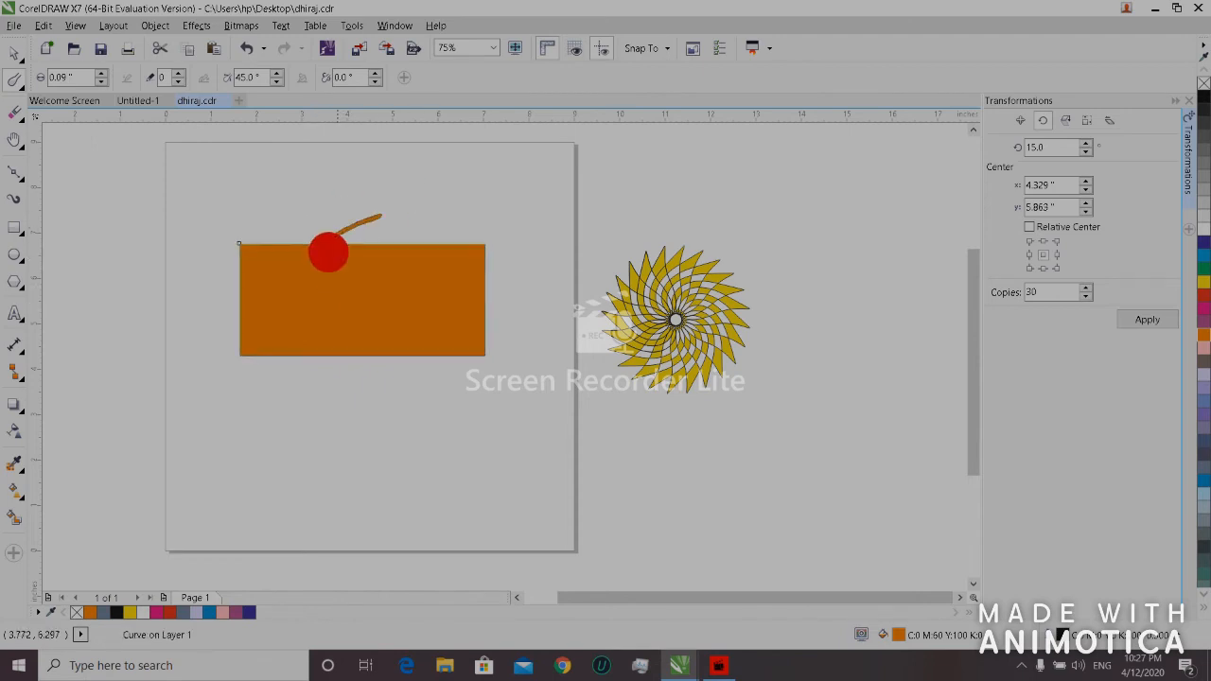
{"action": "left_click_drag", "start_coordinate": [337, 265], "coordinate": [447, 207]}
{"action": "left_click_drag", "start_coordinate": [390, 258], "coordinate": [487, 196]}
{"action": "mouse_move", "coordinate": [281, 257]}
{"action": "left_mouse_down"}
{"action": "mouse_move", "coordinate": [327, 214]}
{"action": "mouse_move", "coordinate": [379, 202]}
{"action": "left_mouse_up"}
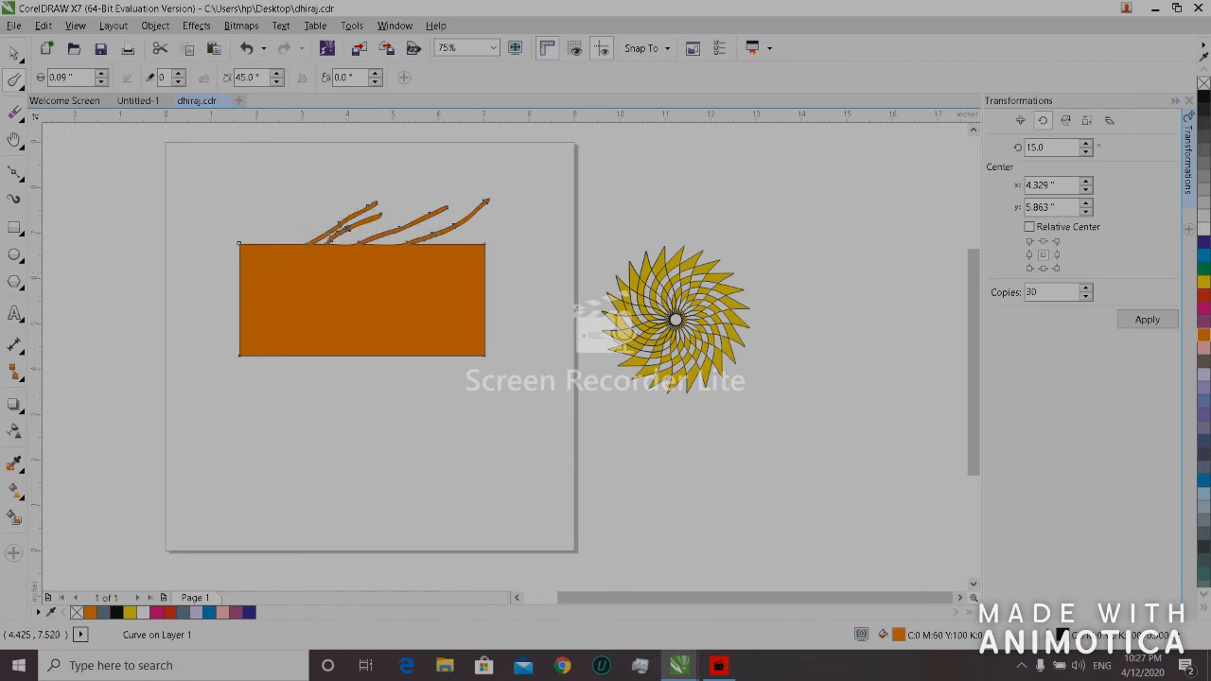
Step: Smudge one streak across the orange shape's upper-left corner and four inward from its upper right and right edges
{"action": "mouse_move", "coordinate": [239, 274]}
{"action": "left_mouse_down"}
{"action": "mouse_move", "coordinate": [286, 210]}
{"action": "mouse_move", "coordinate": [339, 205]}
{"action": "left_mouse_up"}
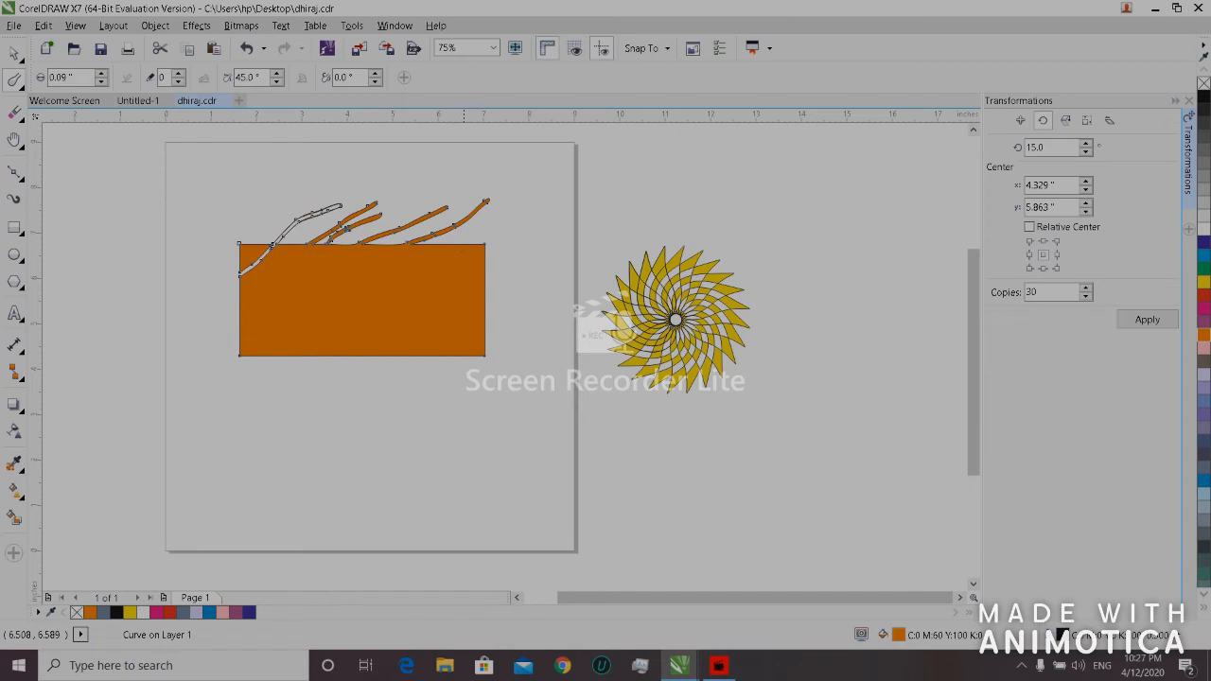
{"action": "mouse_move", "coordinate": [463, 233]}
{"action": "left_mouse_down"}
{"action": "mouse_move", "coordinate": [368, 282]}
{"action": "mouse_move", "coordinate": [352, 310]}
{"action": "left_mouse_up"}
{"action": "mouse_move", "coordinate": [504, 221]}
{"action": "left_mouse_down"}
{"action": "mouse_move", "coordinate": [484, 219]}
{"action": "mouse_move", "coordinate": [394, 292]}
{"action": "mouse_move", "coordinate": [308, 372]}
{"action": "mouse_move", "coordinate": [324, 383]}
{"action": "left_mouse_up"}
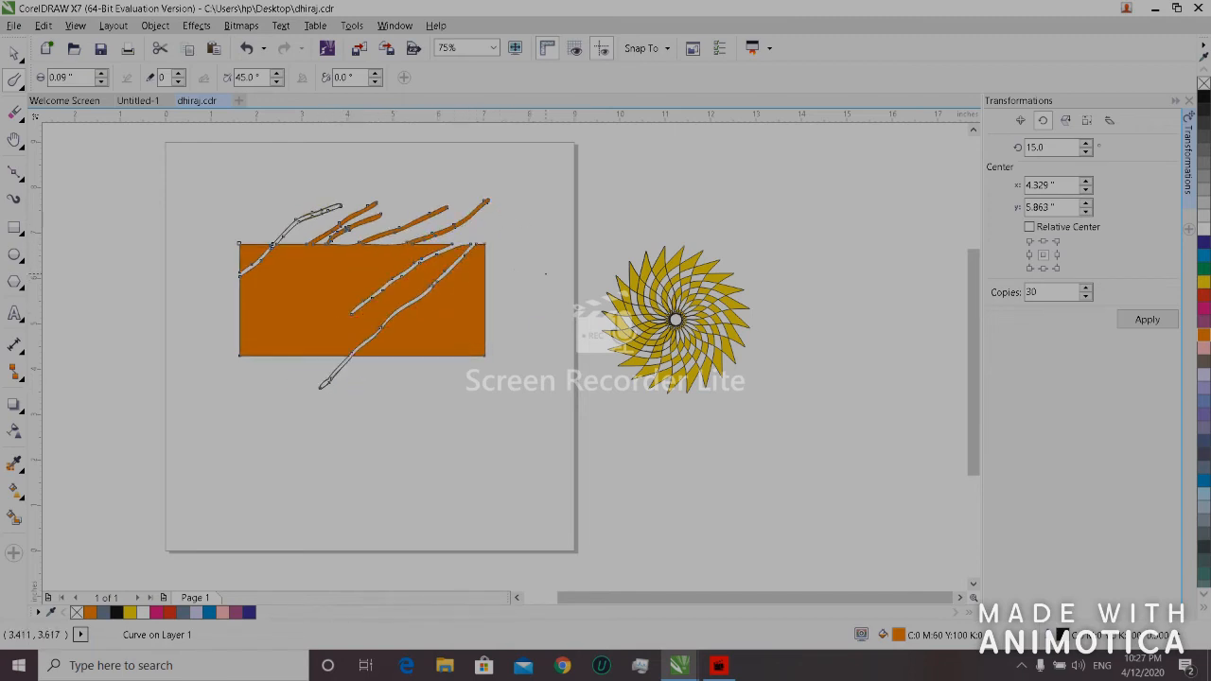
{"action": "mouse_move", "coordinate": [503, 251]}
{"action": "left_mouse_down"}
{"action": "mouse_move", "coordinate": [448, 278]}
{"action": "mouse_move", "coordinate": [357, 360]}
{"action": "left_mouse_up"}
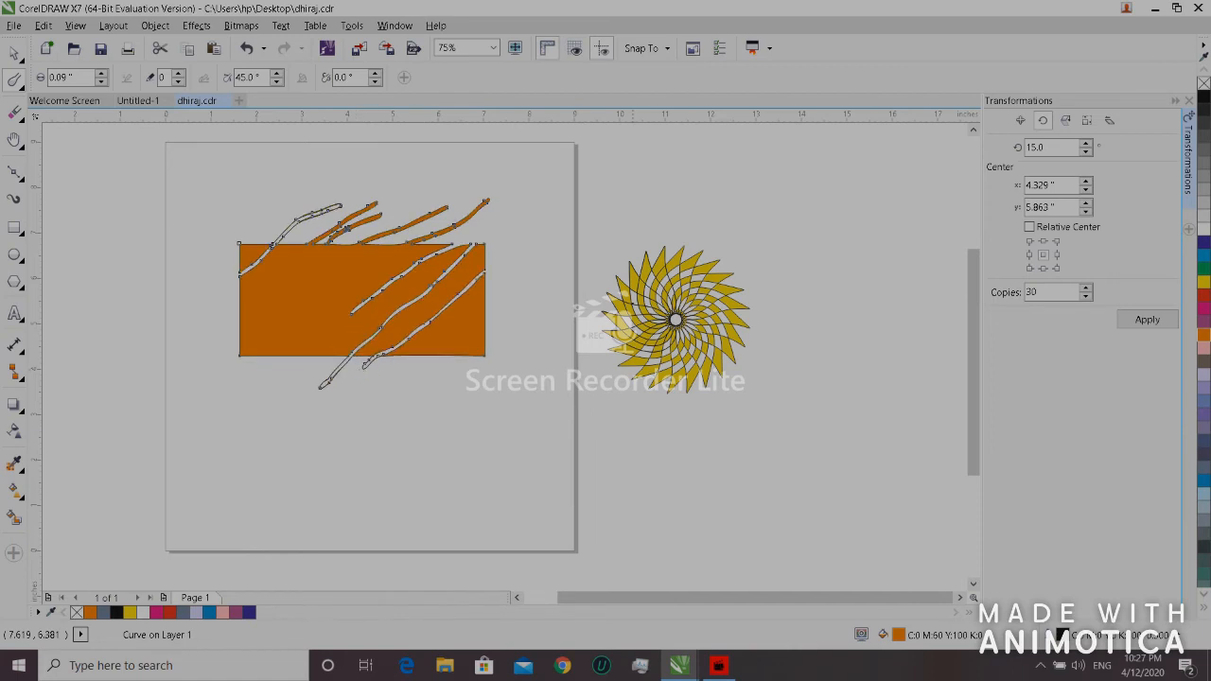
{"action": "mouse_move", "coordinate": [551, 318]}
{"action": "left_mouse_down"}
{"action": "mouse_move", "coordinate": [498, 327]}
{"action": "mouse_move", "coordinate": [503, 290]}
{"action": "mouse_move", "coordinate": [385, 359]}
{"action": "left_mouse_up"}
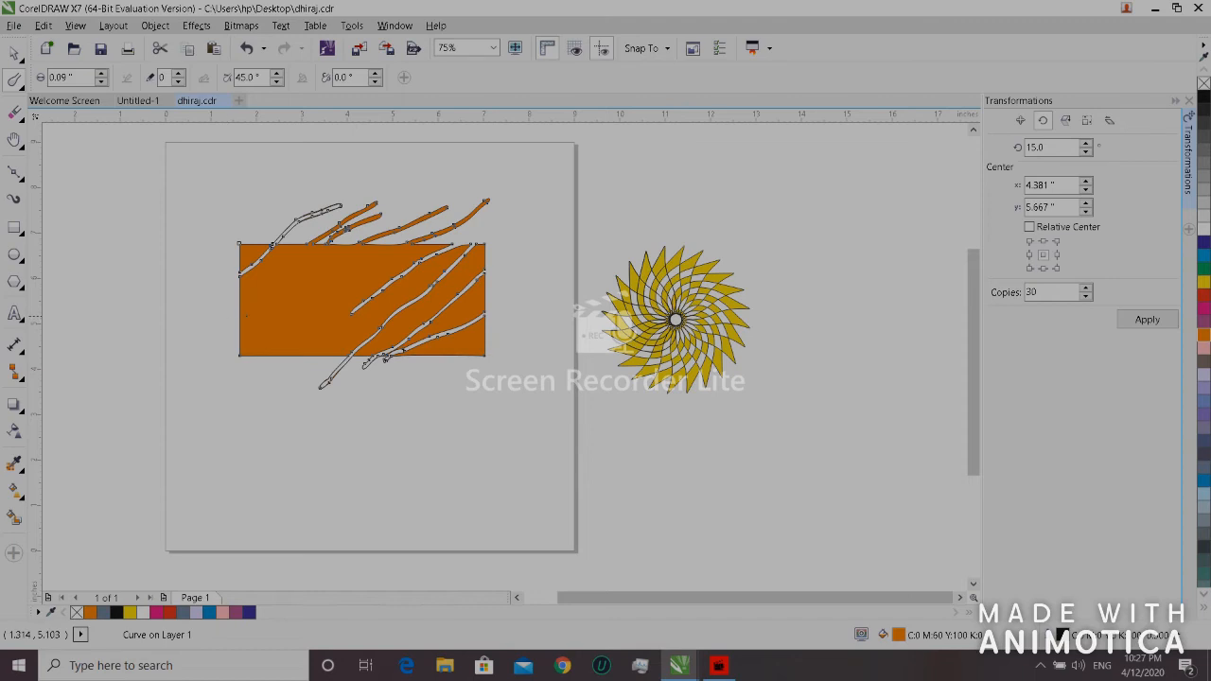
Step: Smudge three short streaks outward from the orange shape's left edge
{"action": "mouse_move", "coordinate": [247, 316]}
{"action": "left_mouse_down"}
{"action": "mouse_move", "coordinate": [182, 318]}
{"action": "mouse_move", "coordinate": [298, 269]}
{"action": "mouse_move", "coordinate": [193, 294]}
{"action": "left_mouse_up"}
{"action": "left_click", "coordinate": [160, 349]}
{"action": "left_click", "coordinate": [208, 327]}
{"action": "left_click_drag", "start_coordinate": [230, 341], "coordinate": [435, 253]}
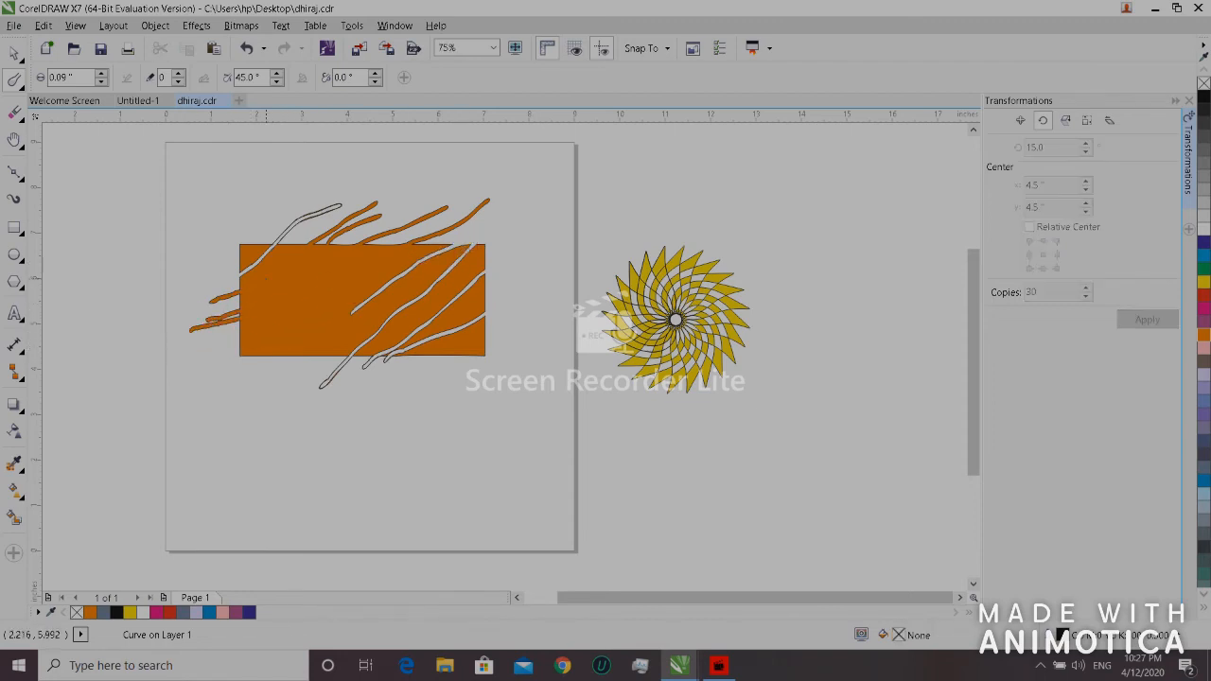
Step: Select the smudged orange shape with the Pick tool and delete it
{"action": "left_click", "coordinate": [621, 254]}
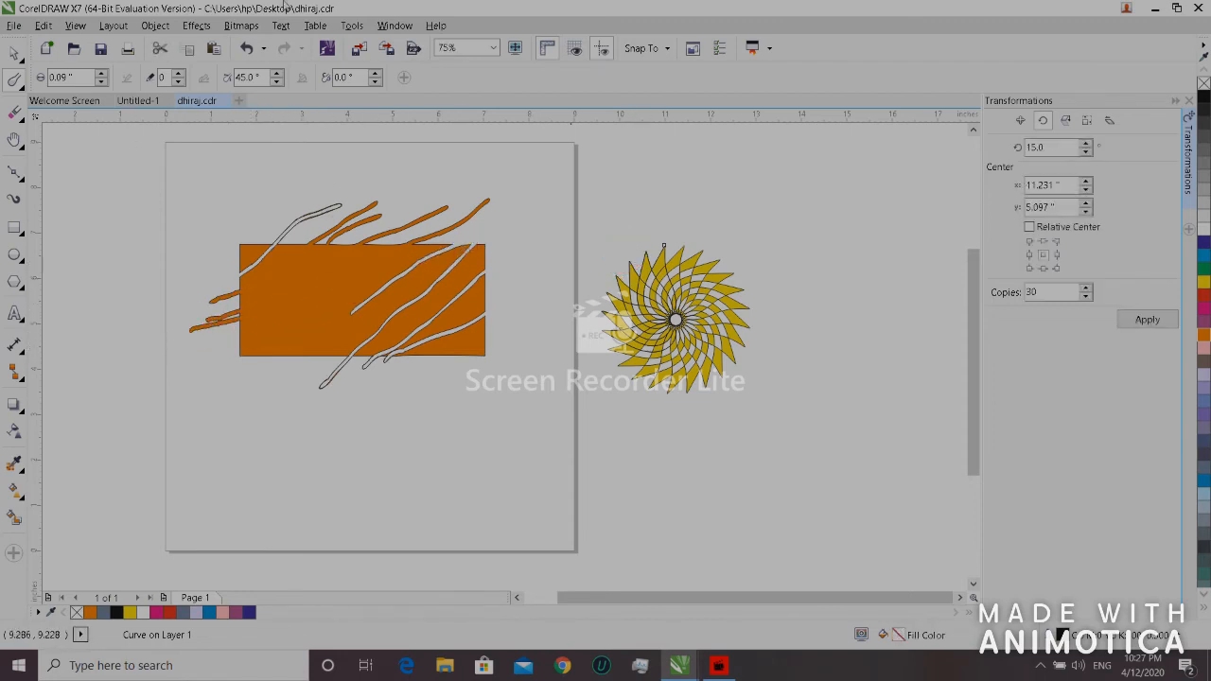
{"action": "double_click", "coordinate": [17, 54]}
{"action": "left_click", "coordinate": [596, 210]}
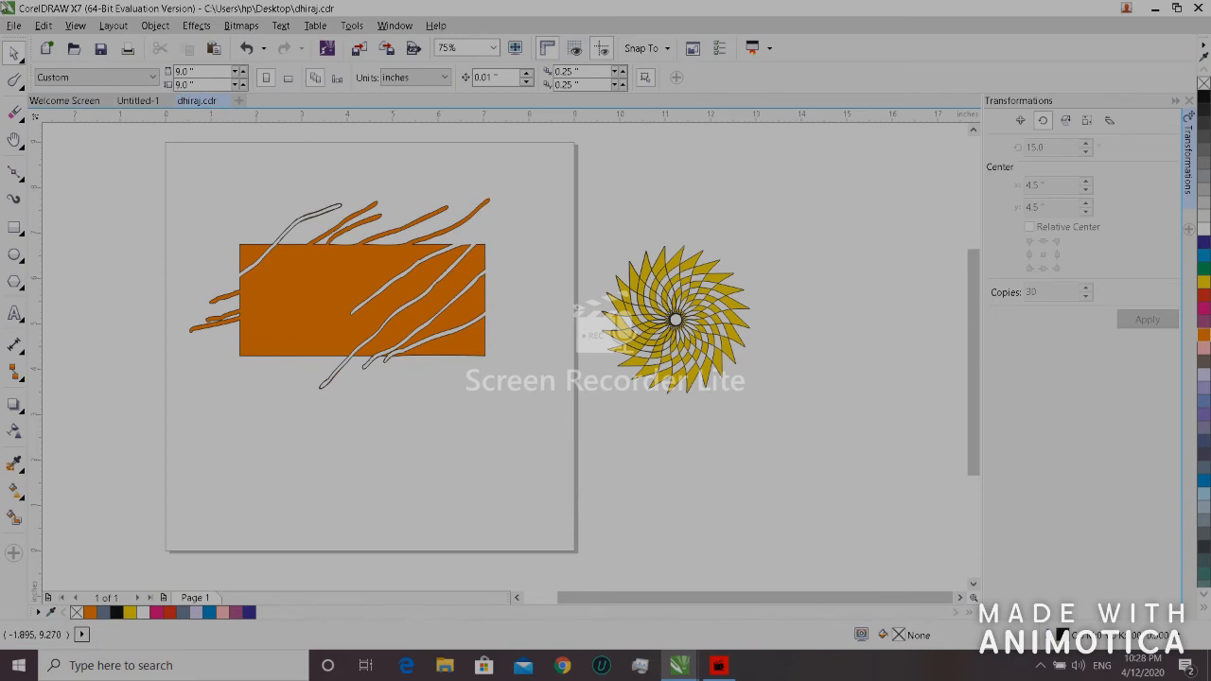
{"action": "left_click", "coordinate": [265, 286]}
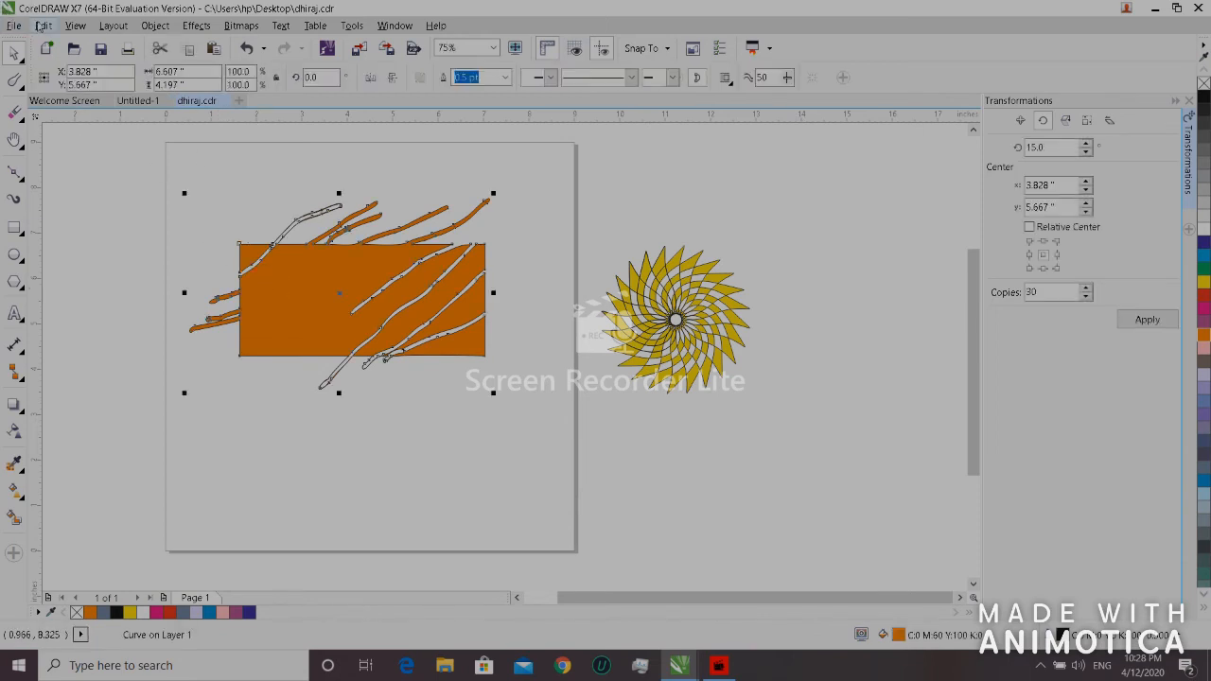
{"action": "left_click", "coordinate": [44, 26]}
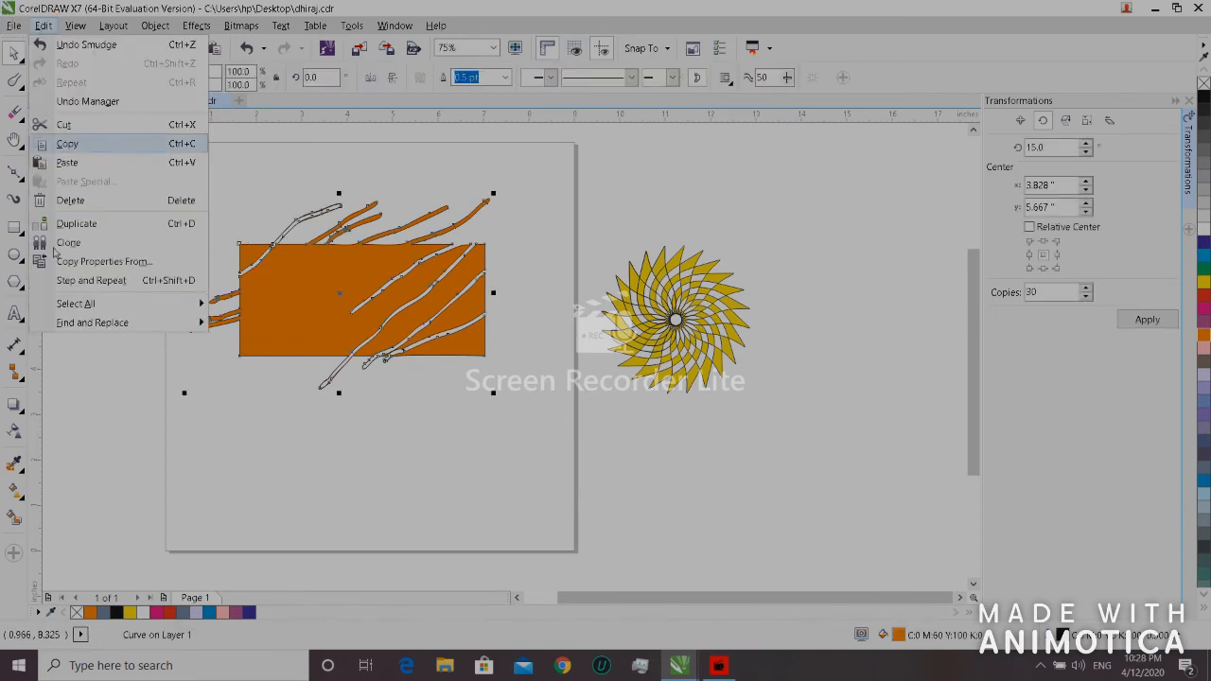
{"action": "left_click", "coordinate": [70, 201]}
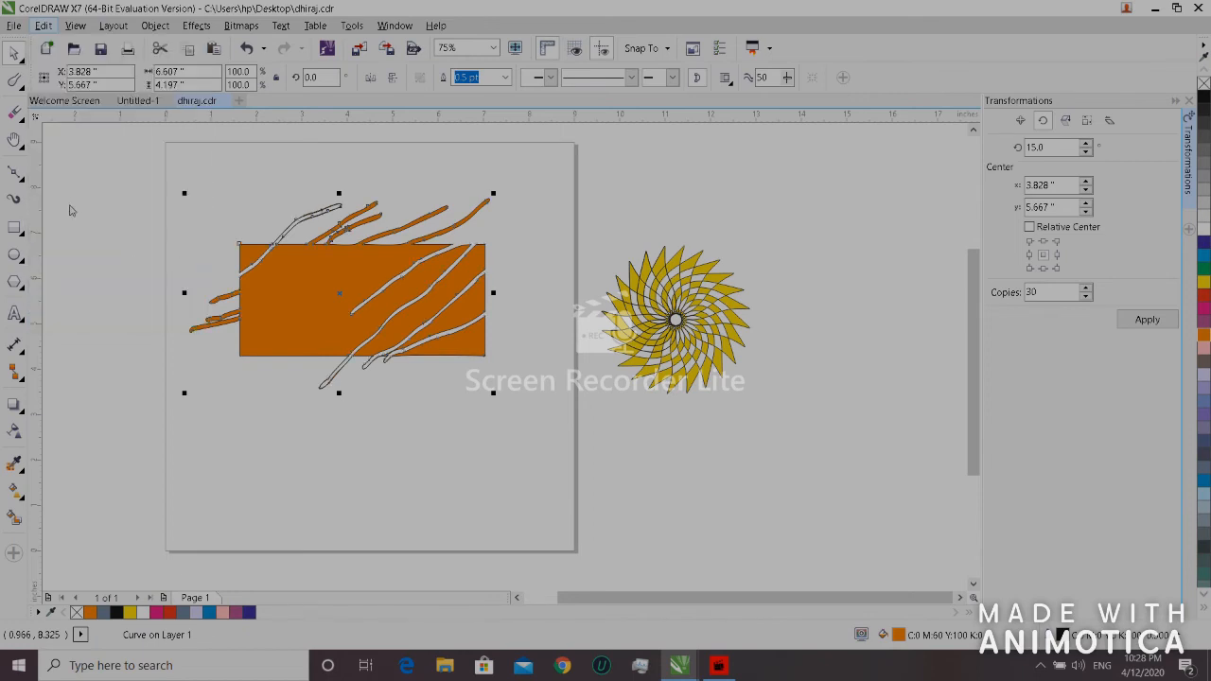
Step: Draw a rectangle about 6.42 by 2.81 inches on the page and fill it with light pink
{"action": "left_click", "coordinate": [14, 228]}
{"action": "mouse_move", "coordinate": [202, 252]}
{"action": "left_mouse_down"}
{"action": "mouse_move", "coordinate": [359, 346]}
{"action": "mouse_move", "coordinate": [497, 382]}
{"action": "left_mouse_up"}
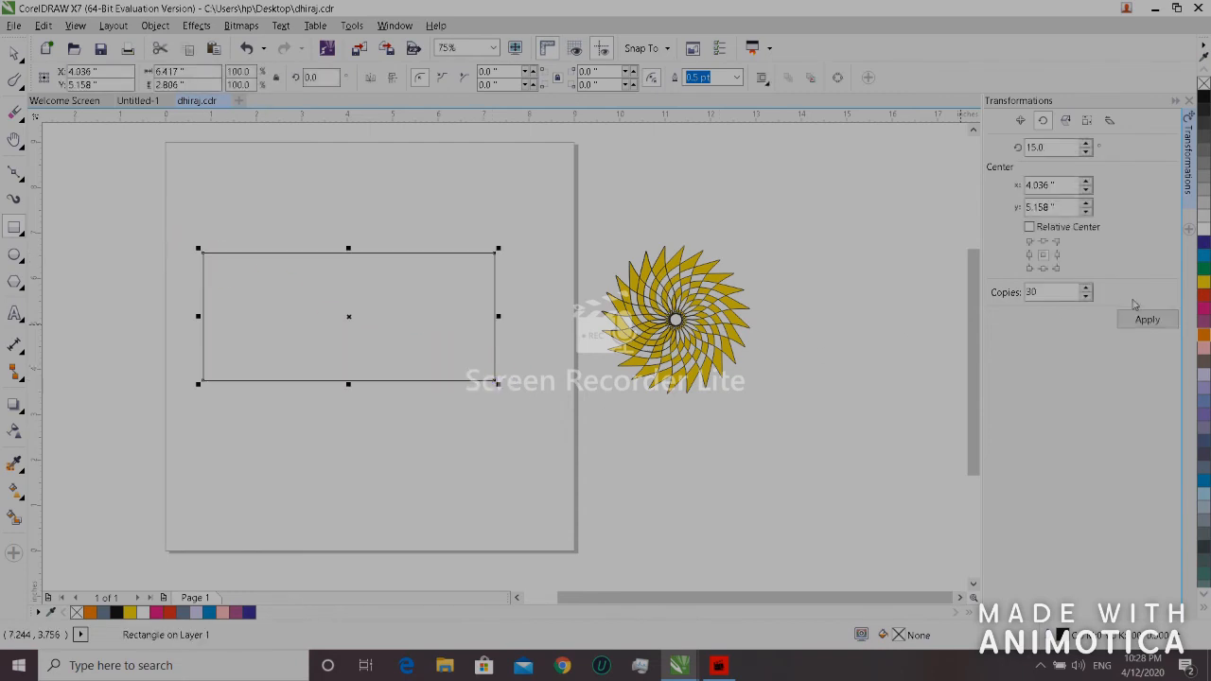
{"action": "left_click", "coordinate": [1203, 347]}
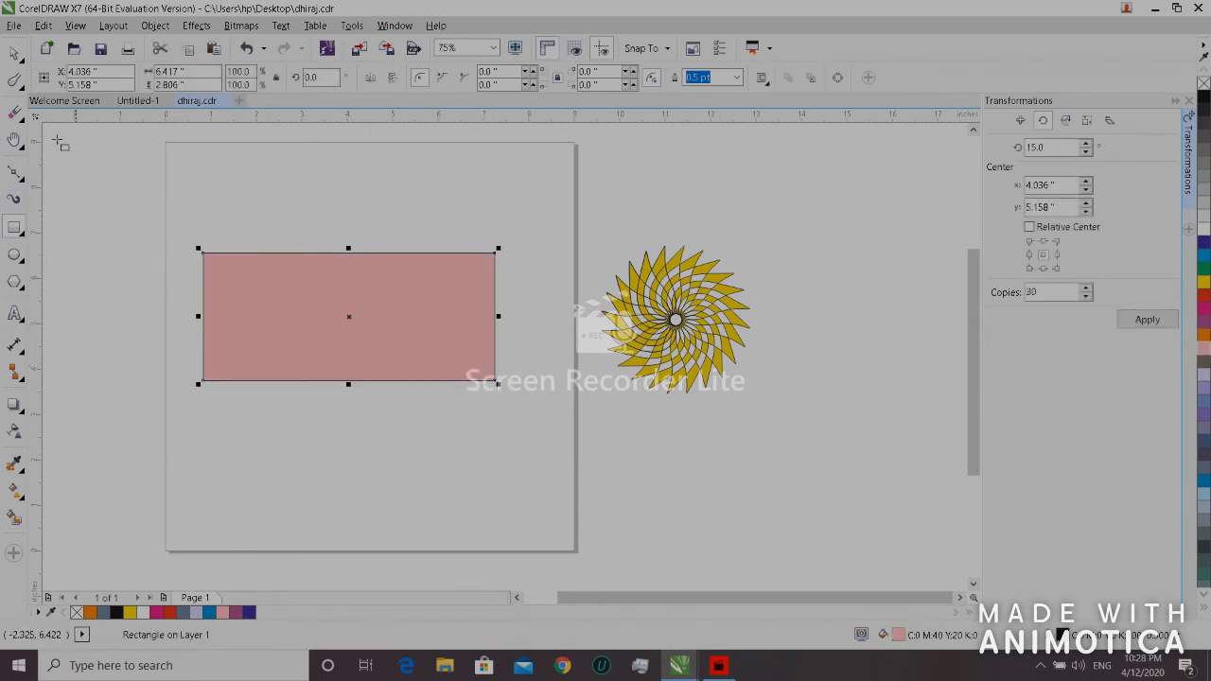
Step: Crop the pink rectangle to its left portion, about 3.85 inches wide at full height, and return to the Pick tool
{"action": "left_click", "coordinate": [15, 113]}
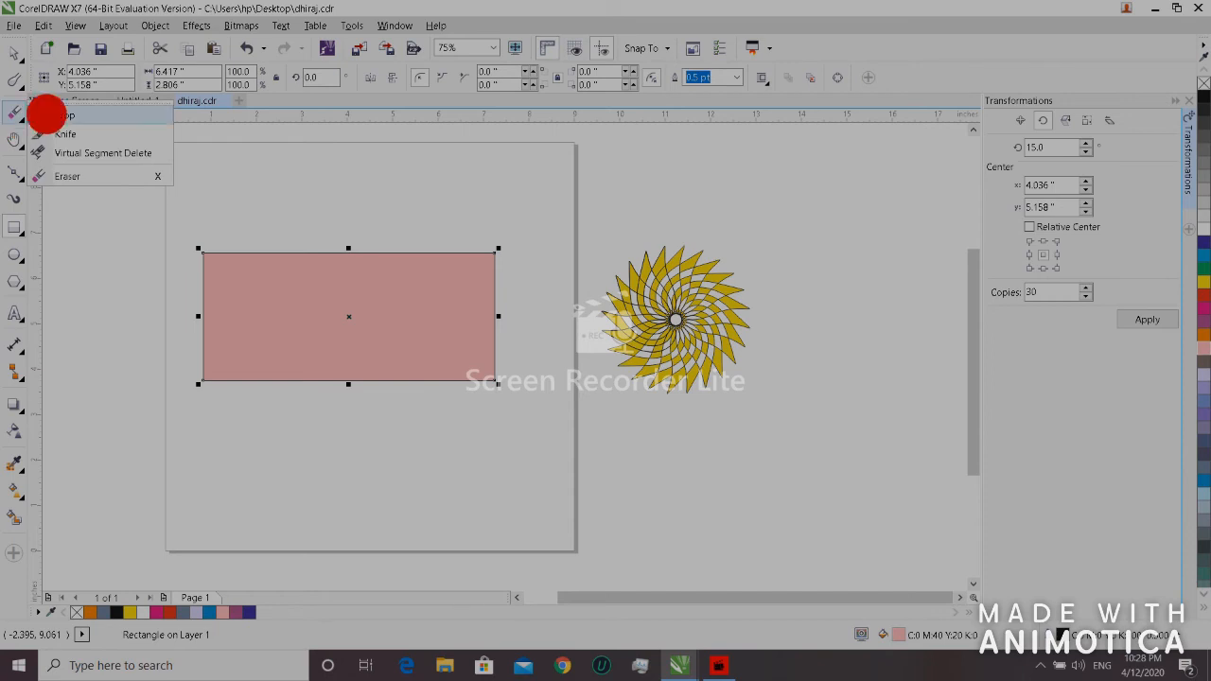
{"action": "left_click", "coordinate": [59, 115]}
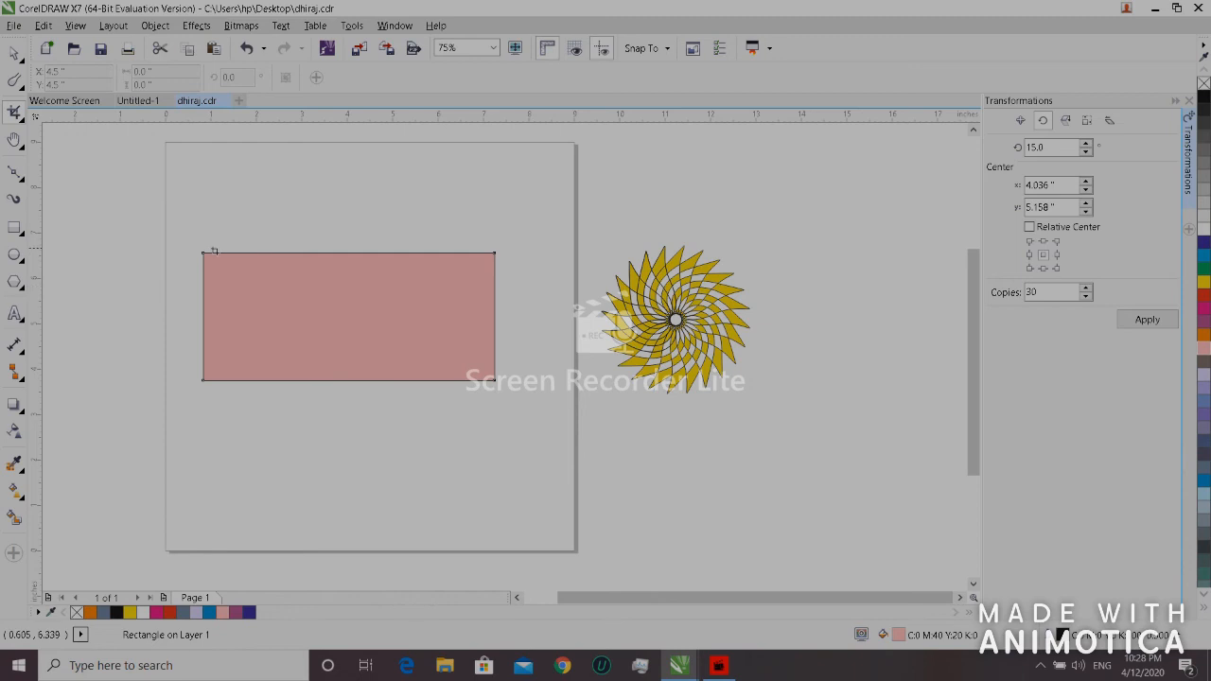
{"action": "left_click_drag", "start_coordinate": [203, 253], "coordinate": [394, 381]}
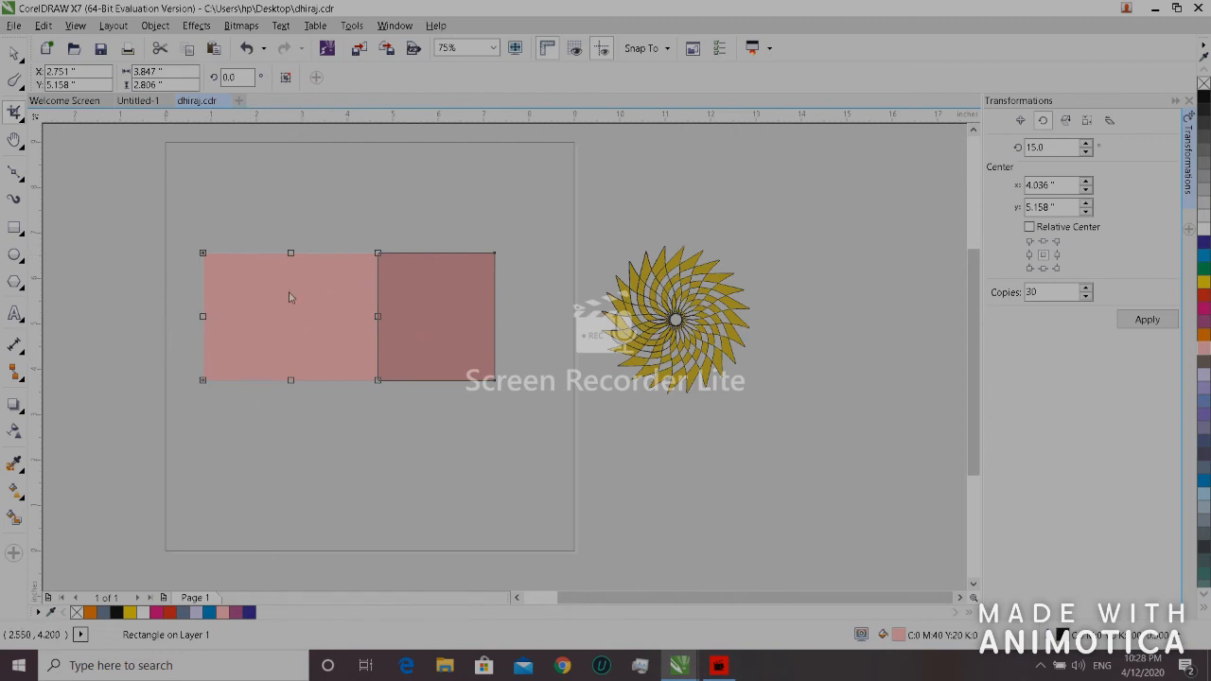
{"action": "left_click", "coordinate": [286, 326]}
{"action": "double_click", "coordinate": [286, 325]}
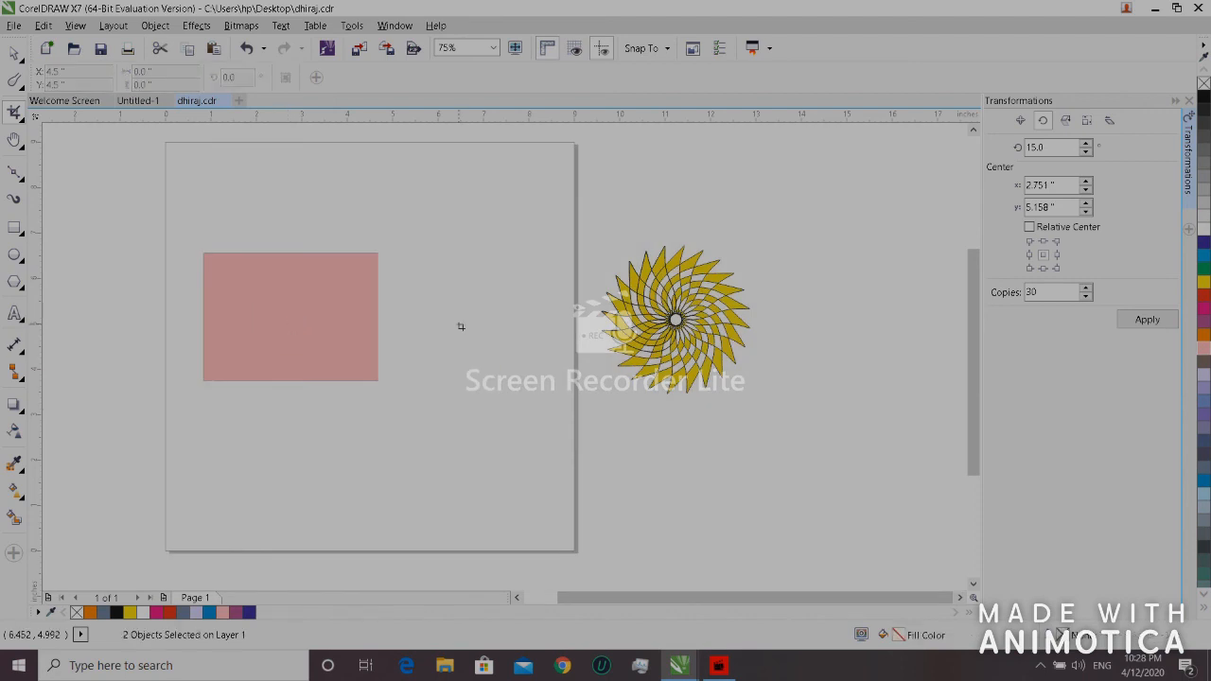
{"action": "left_click", "coordinate": [13, 52]}
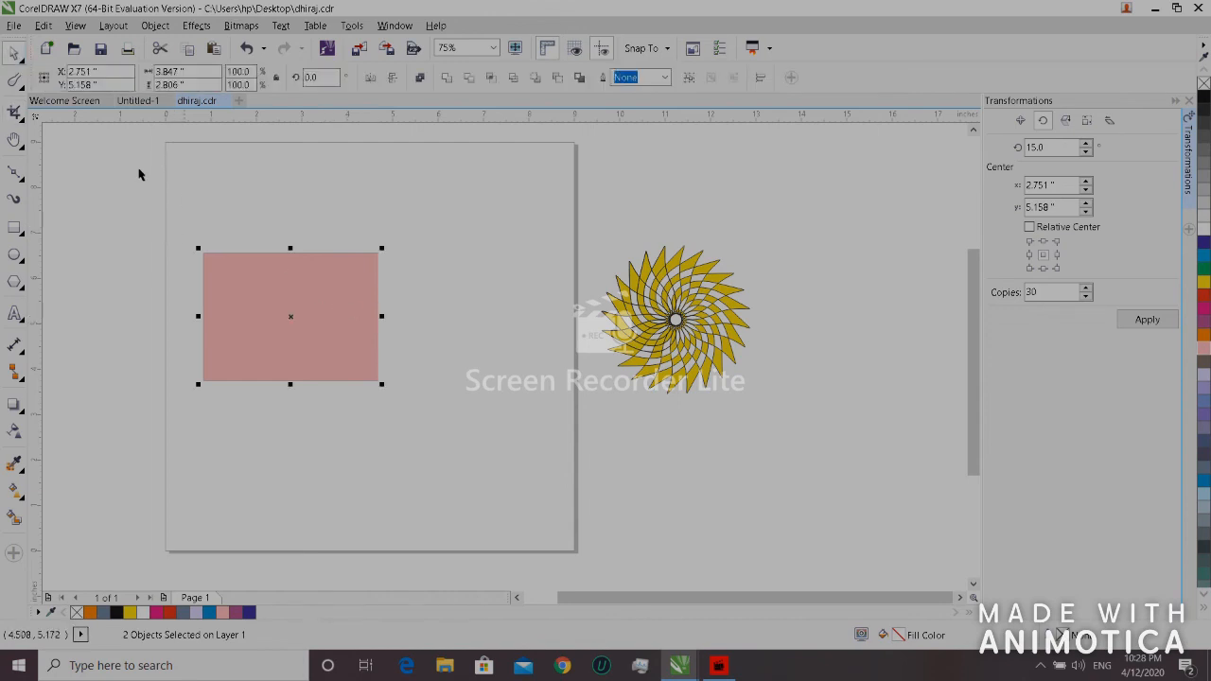
Step: Delete the cropped pink rectangle and draw an orange-filled rectangle about 6.64 by 2.96 inches in its place
{"action": "left_click", "coordinate": [42, 25]}
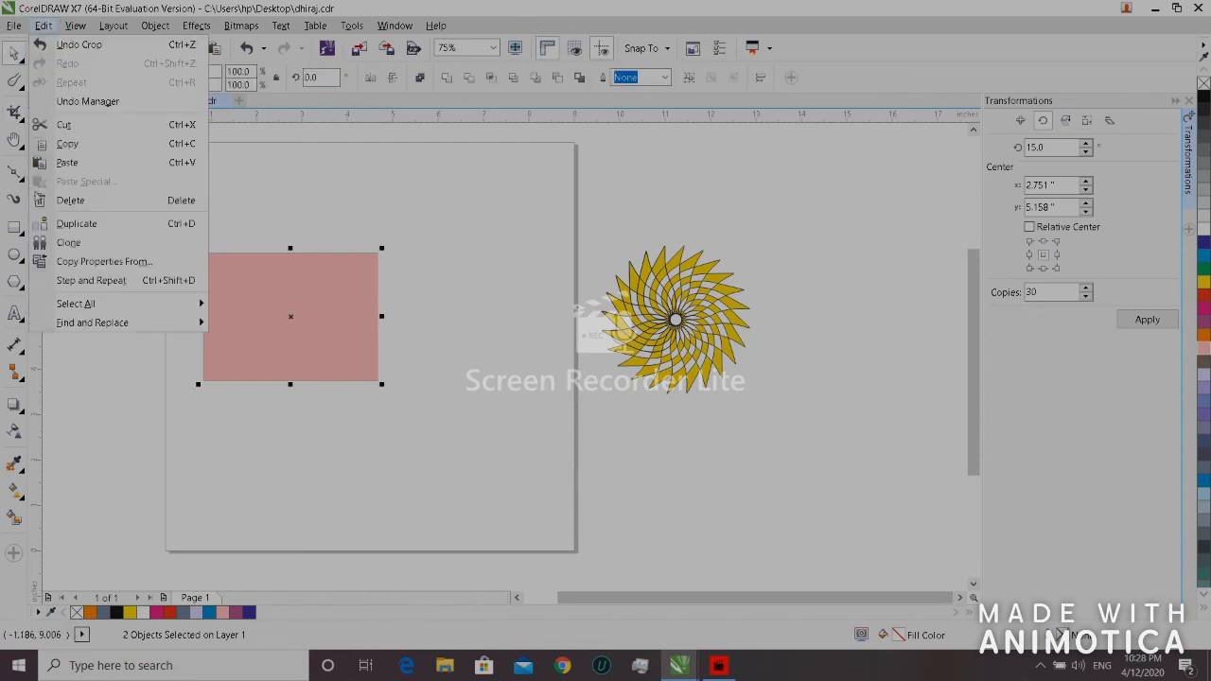
{"action": "left_click", "coordinate": [66, 200]}
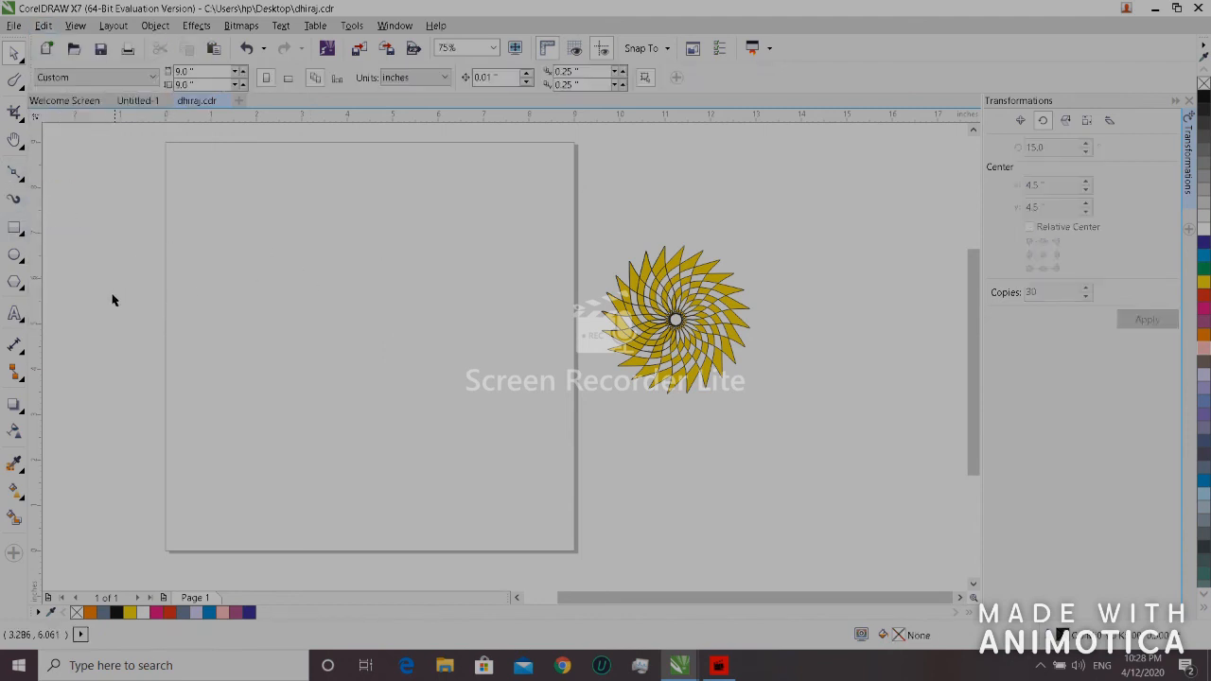
{"action": "left_click", "coordinate": [15, 228]}
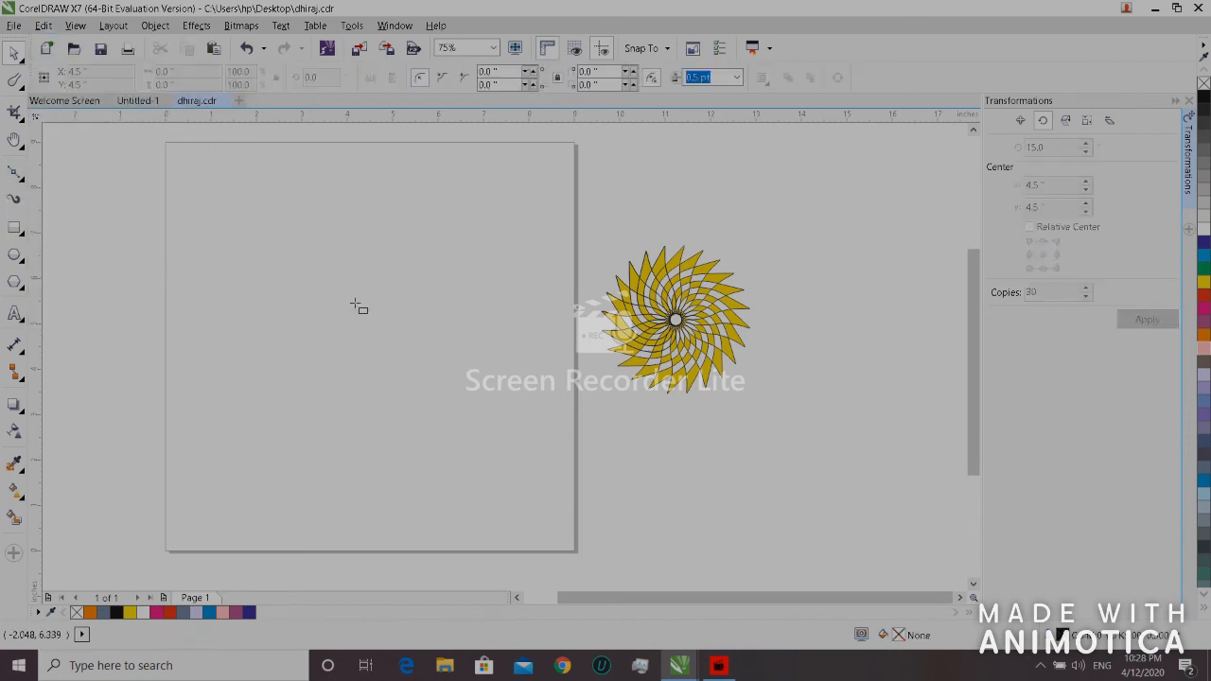
{"action": "left_click_drag", "start_coordinate": [220, 256], "coordinate": [525, 391]}
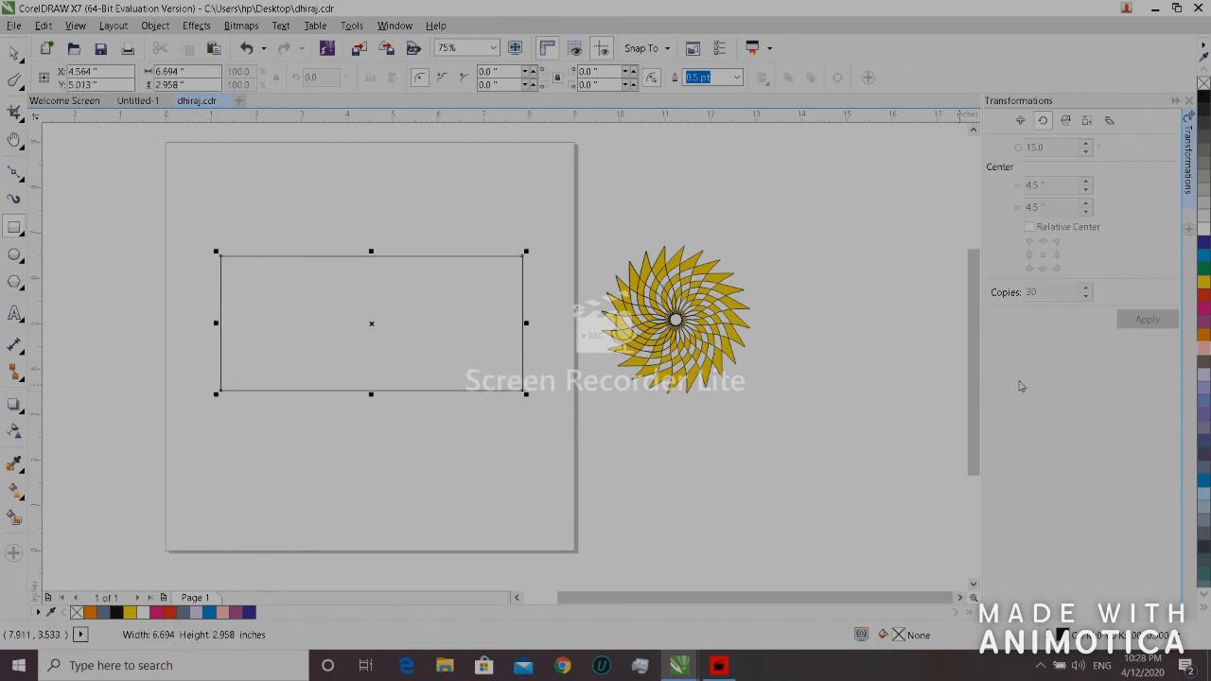
{"action": "left_click", "coordinate": [1204, 335]}
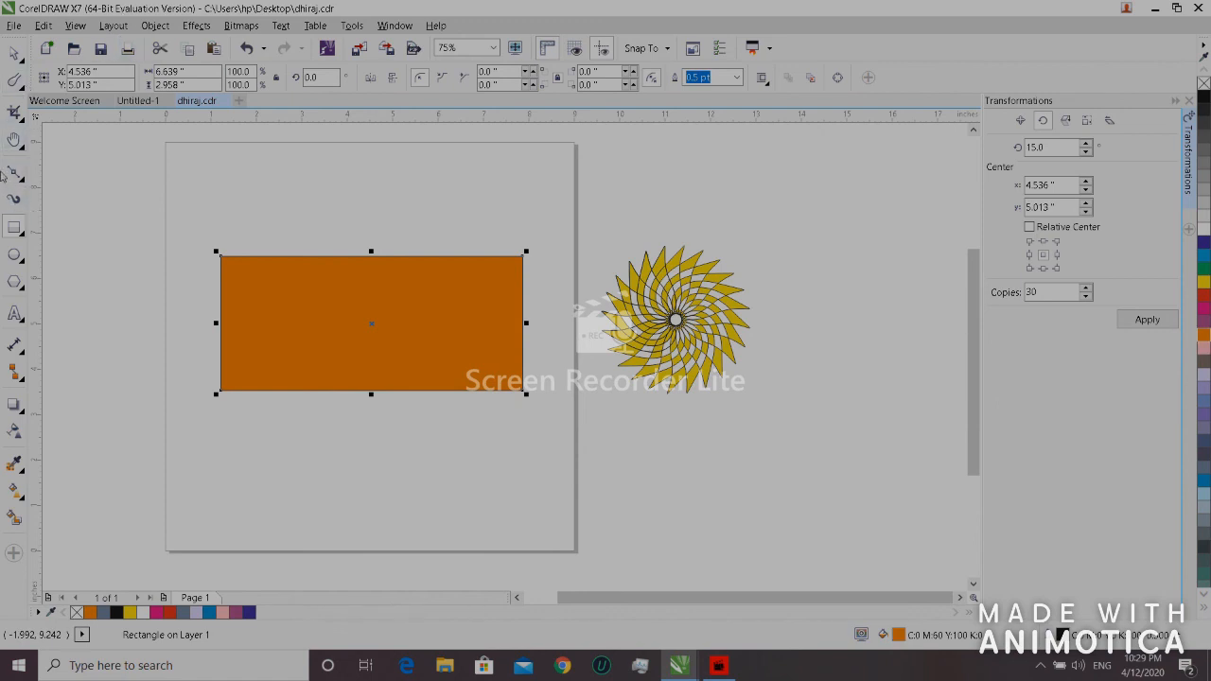
Step: Cut the orange rectangle in two with the Knife tool, vertically from the top edge's midpoint to the bottom edge's midpoint
{"action": "left_click", "coordinate": [21, 124]}
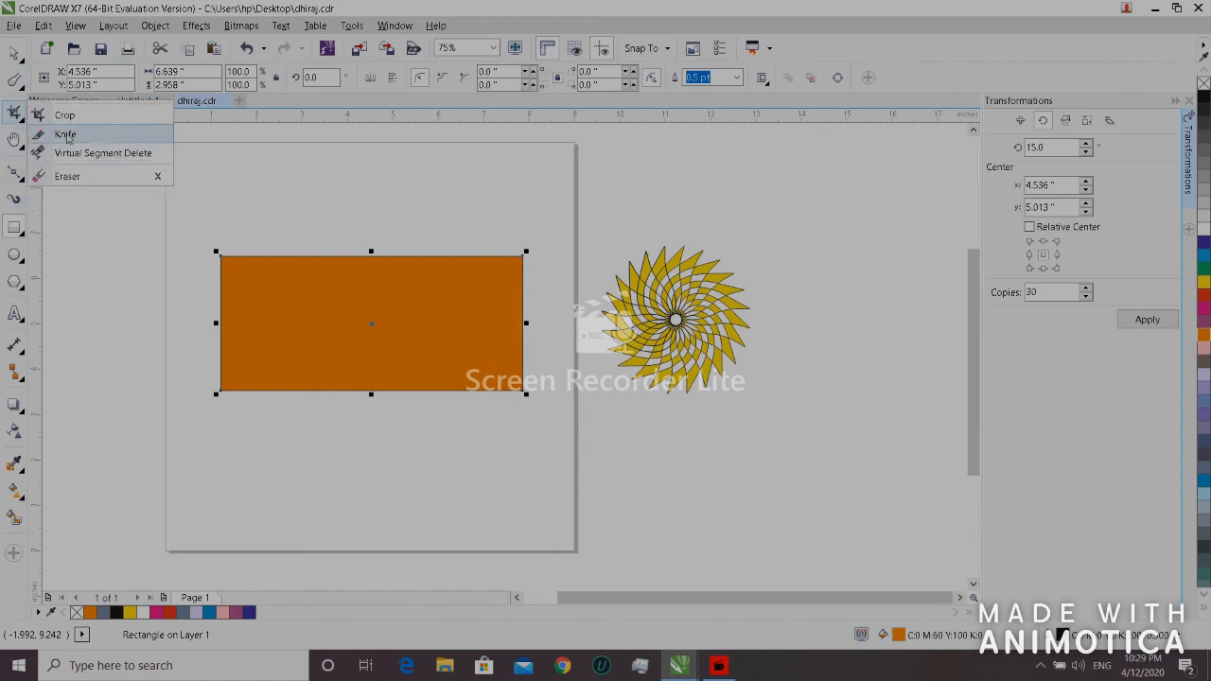
{"action": "left_click", "coordinate": [65, 136]}
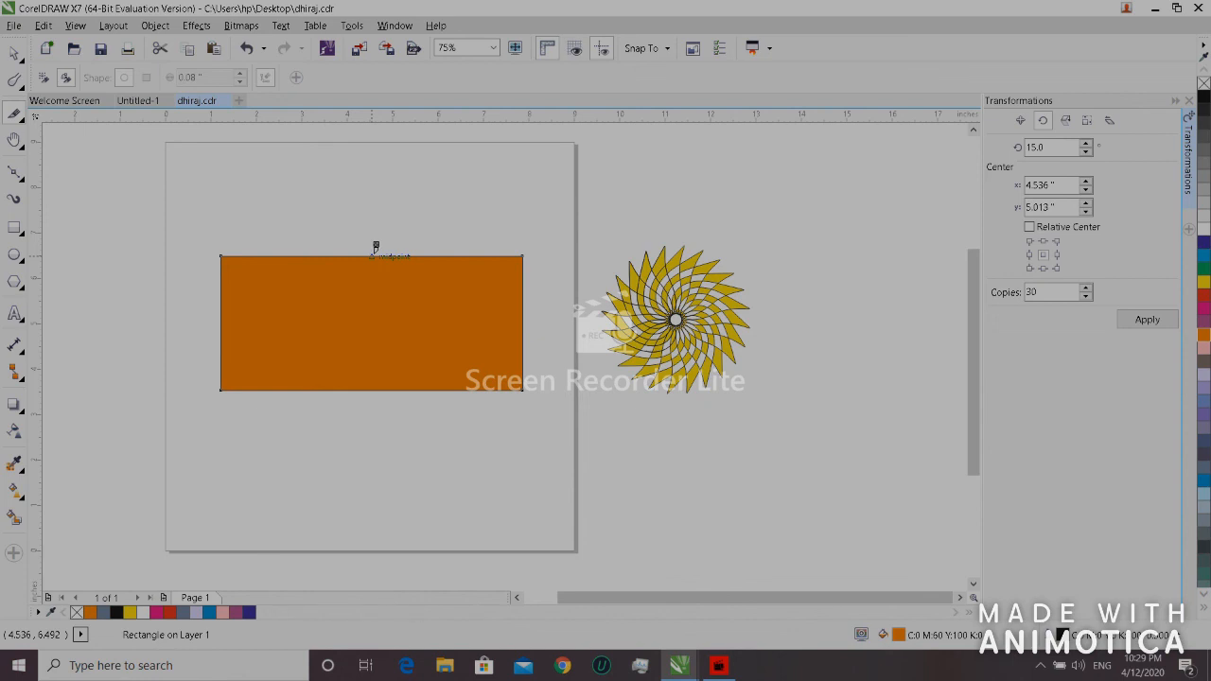
{"action": "left_click", "coordinate": [374, 253]}
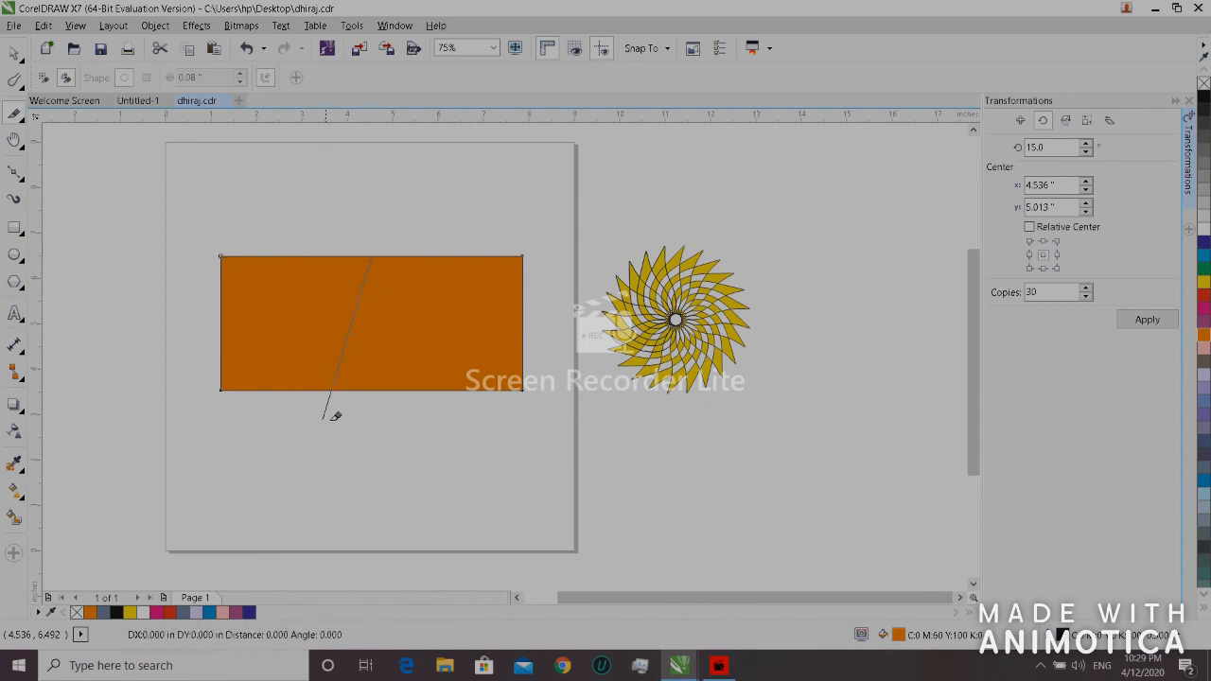
{"action": "left_click", "coordinate": [372, 381]}
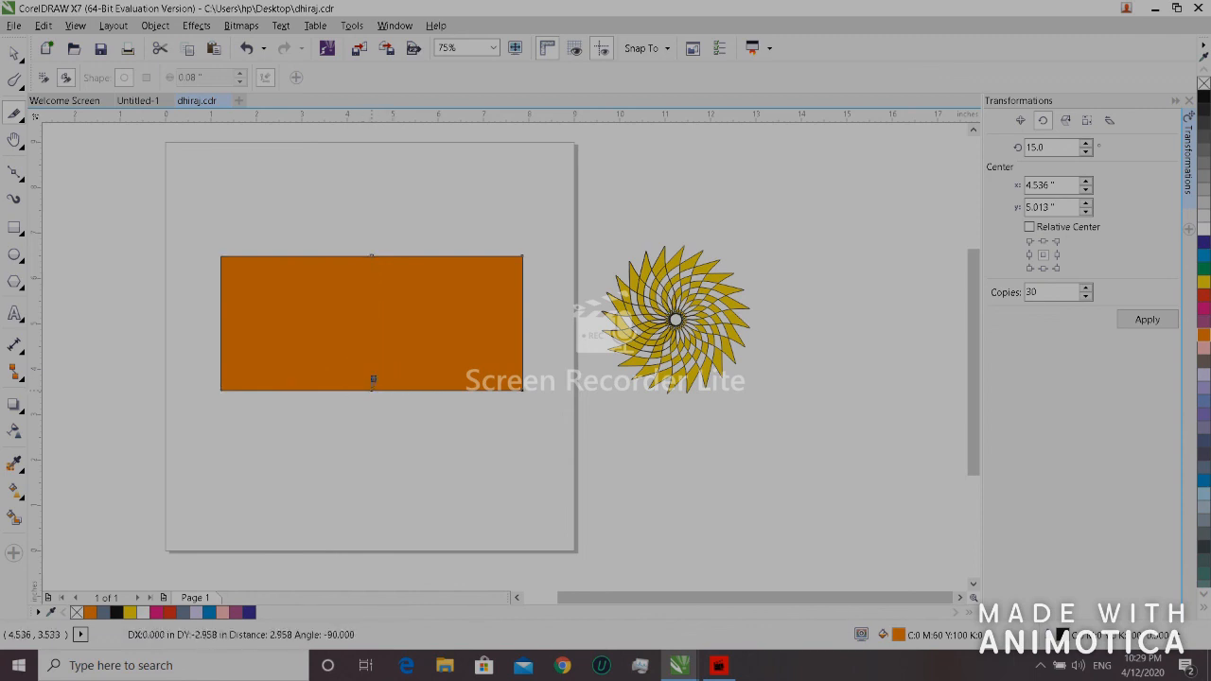
{"action": "left_click", "coordinate": [373, 379]}
Step: Move the two cut halves apart with the Pick tool, the right half toward the flower and the left half to the page's left edge
{"action": "left_click", "coordinate": [13, 52]}
{"action": "left_click_drag", "start_coordinate": [481, 319], "coordinate": [564, 299]}
{"action": "left_click_drag", "start_coordinate": [268, 287], "coordinate": [220, 277]}
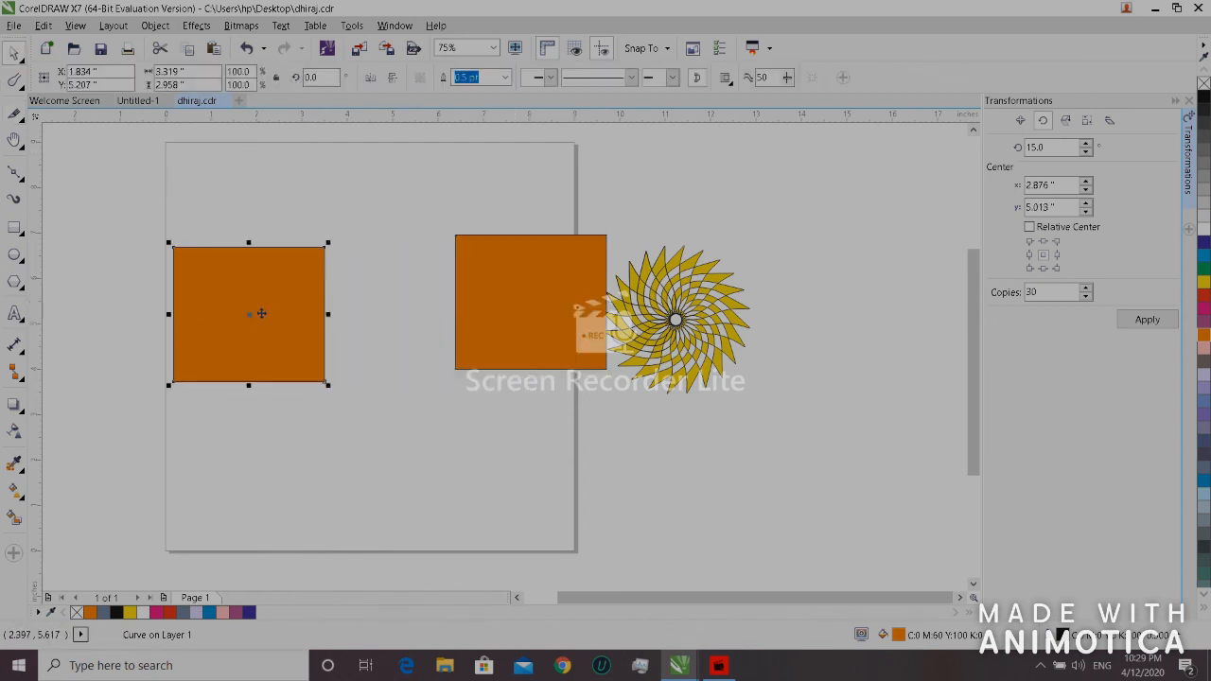
Step: Move the right half back against the left half's edge and fill it with light pink
{"action": "left_click", "coordinate": [527, 300]}
{"action": "left_click_drag", "start_coordinate": [527, 300], "coordinate": [390, 308]}
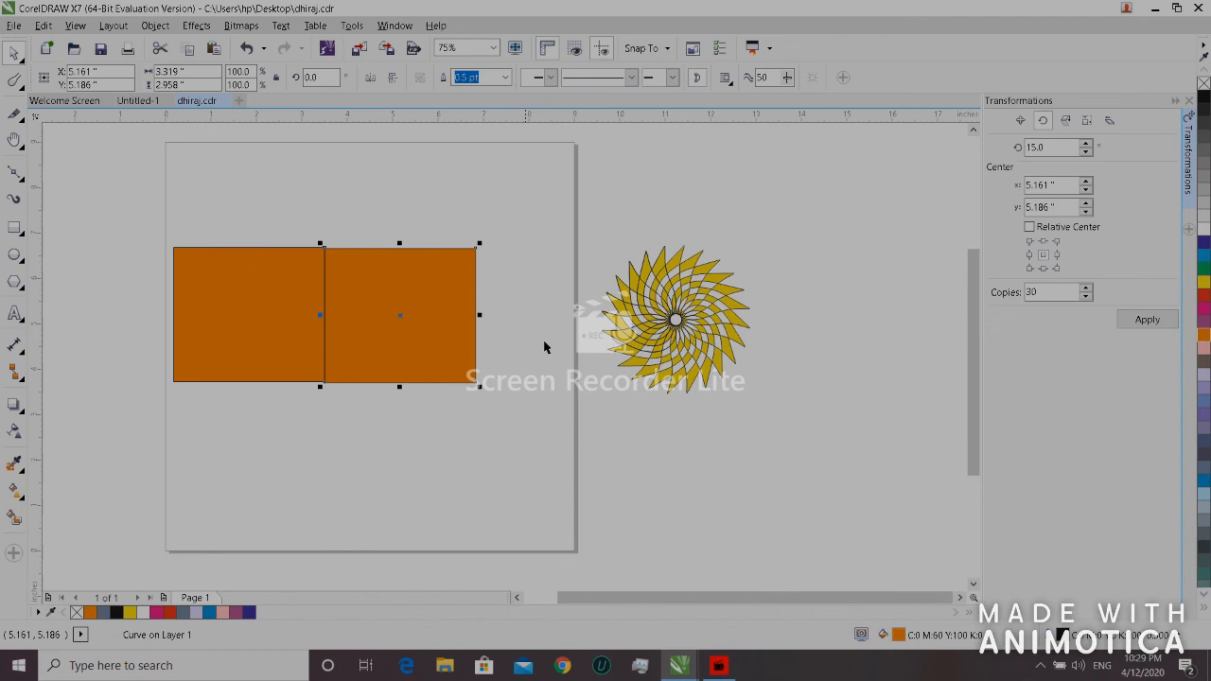
{"action": "left_click", "coordinate": [1204, 348]}
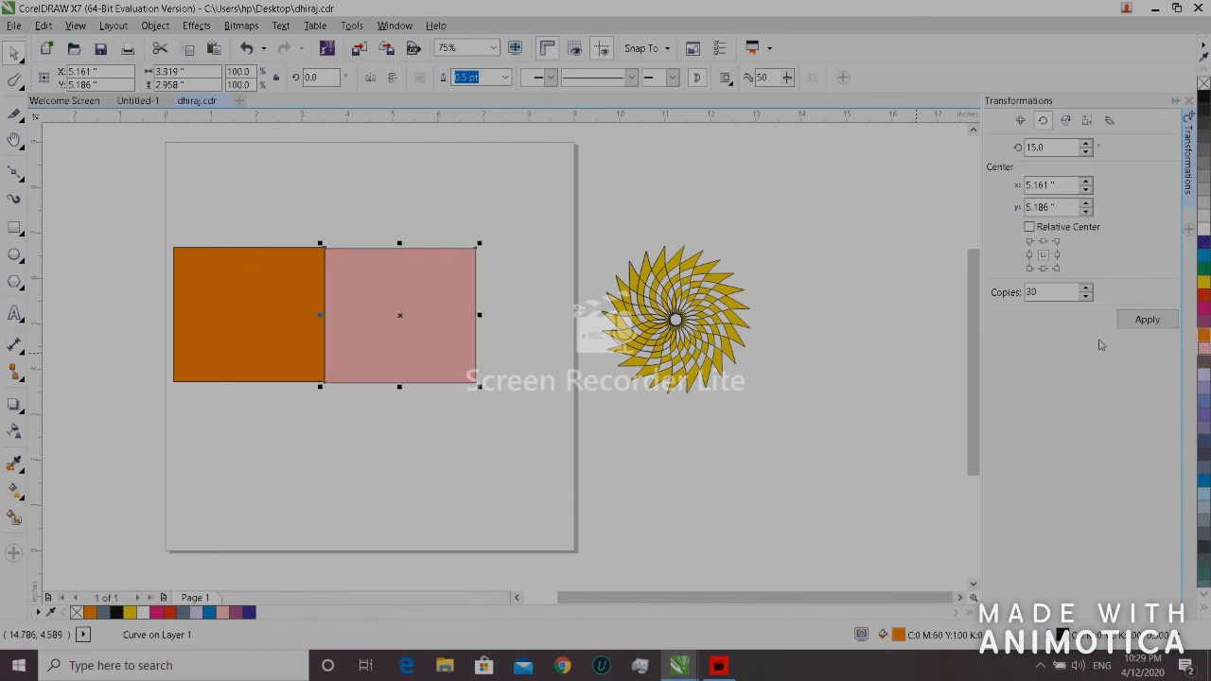